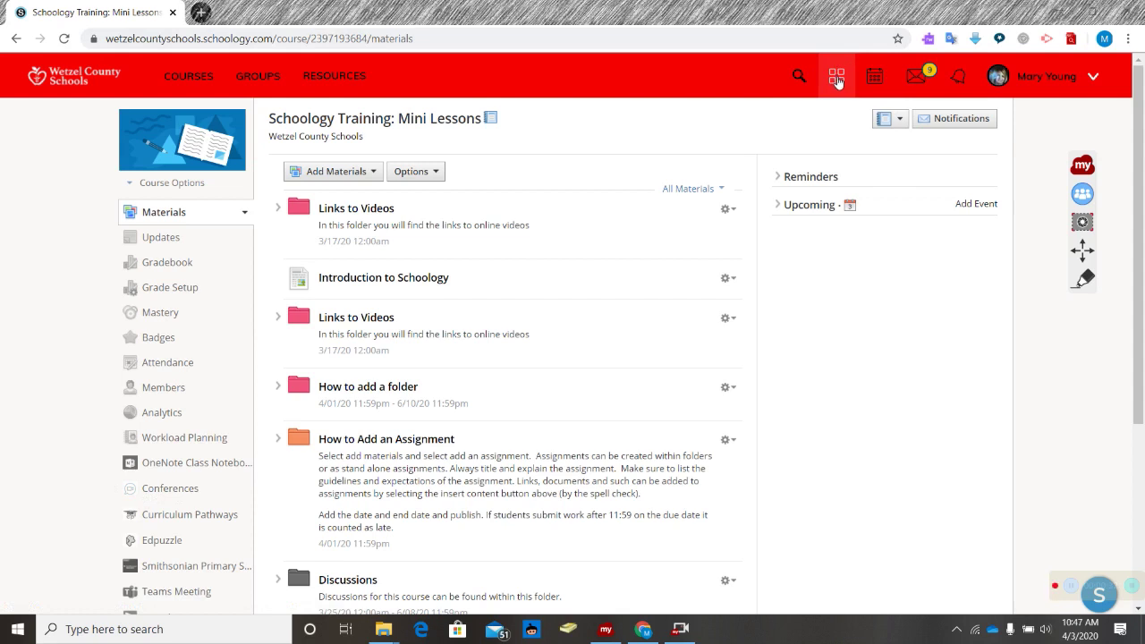
# Start a new course conference and name it Demo1.
pyautogui.click(158, 494)
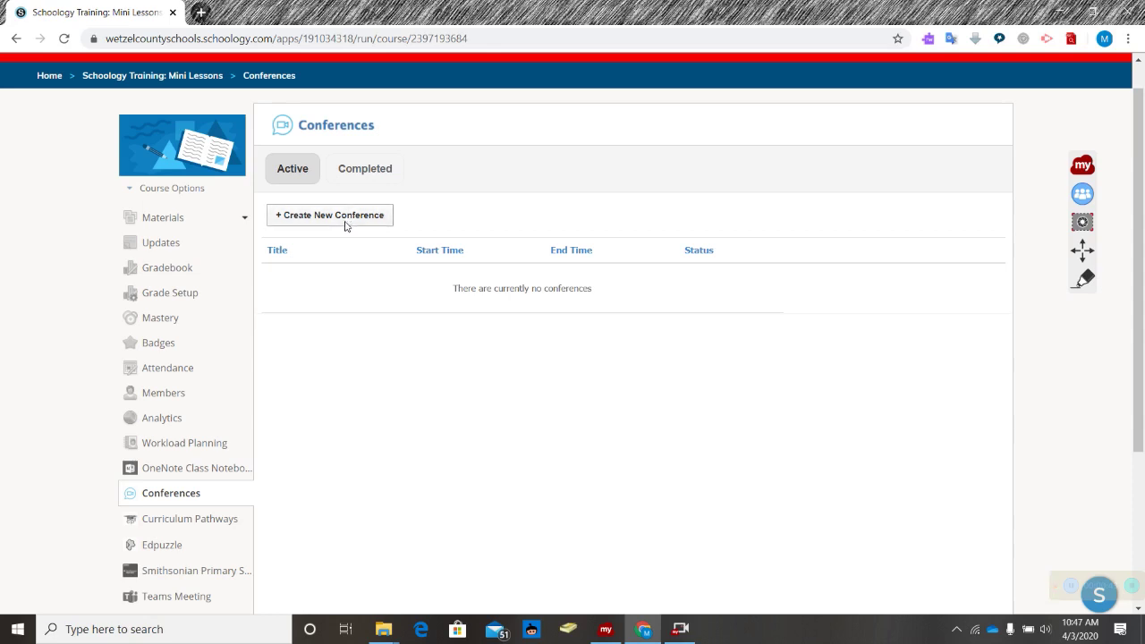
pyautogui.click(346, 221)
pyautogui.click(592, 268)
pyautogui.rightClick(593, 272)
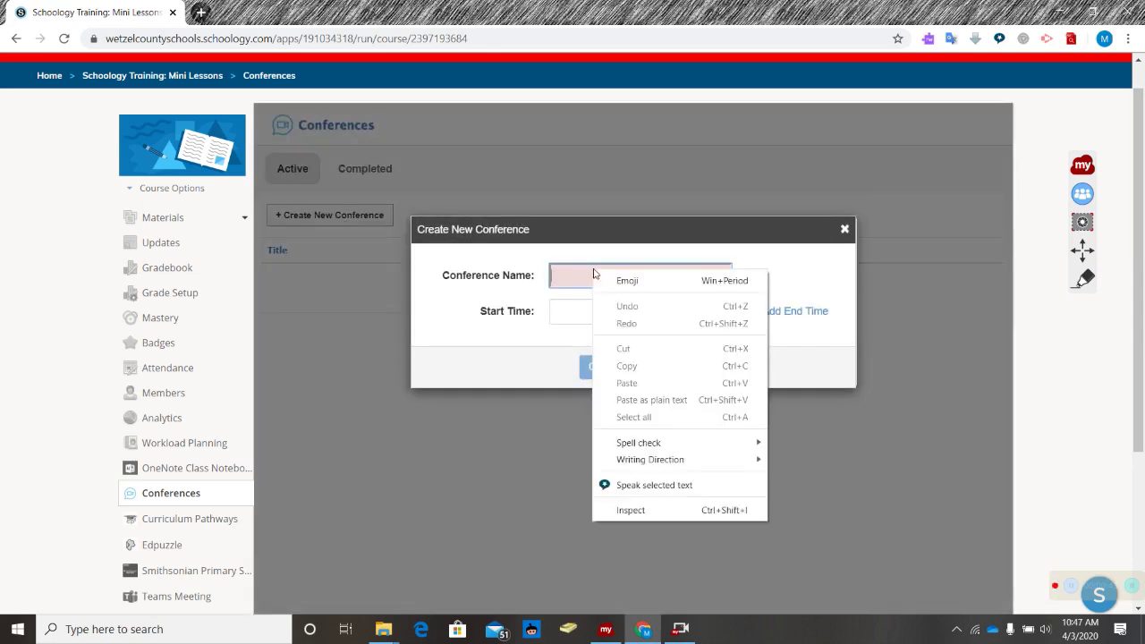
pyautogui.click(571, 279)
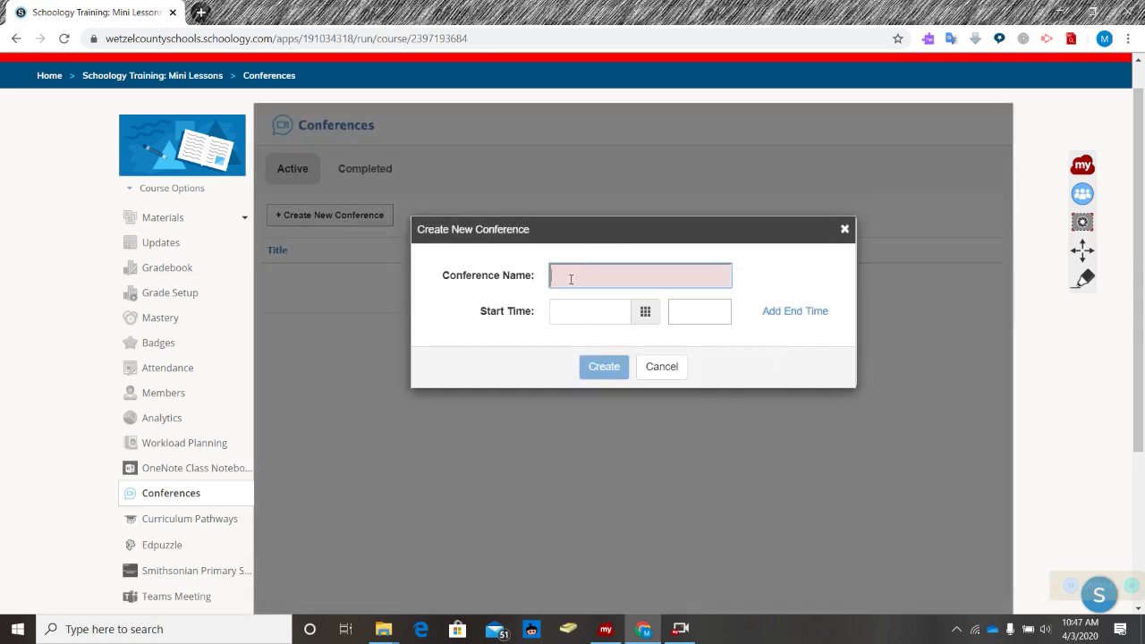
pyautogui.write('Demo1')
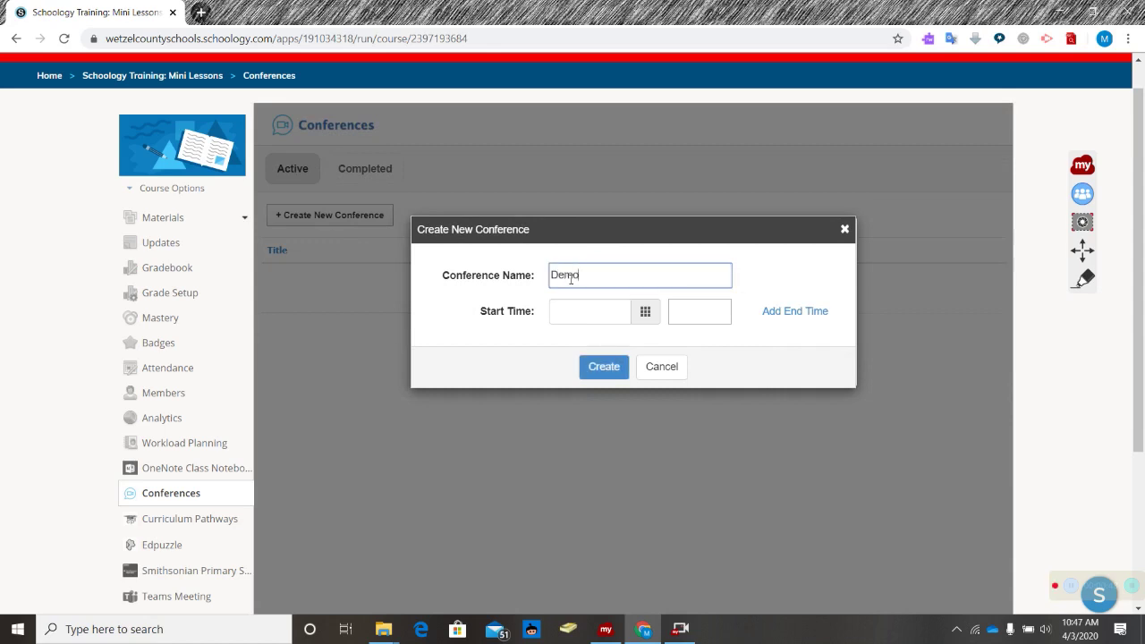
# Set the conference start to 04/03/2020 at 11:00 AM.
pyautogui.click(645, 311)
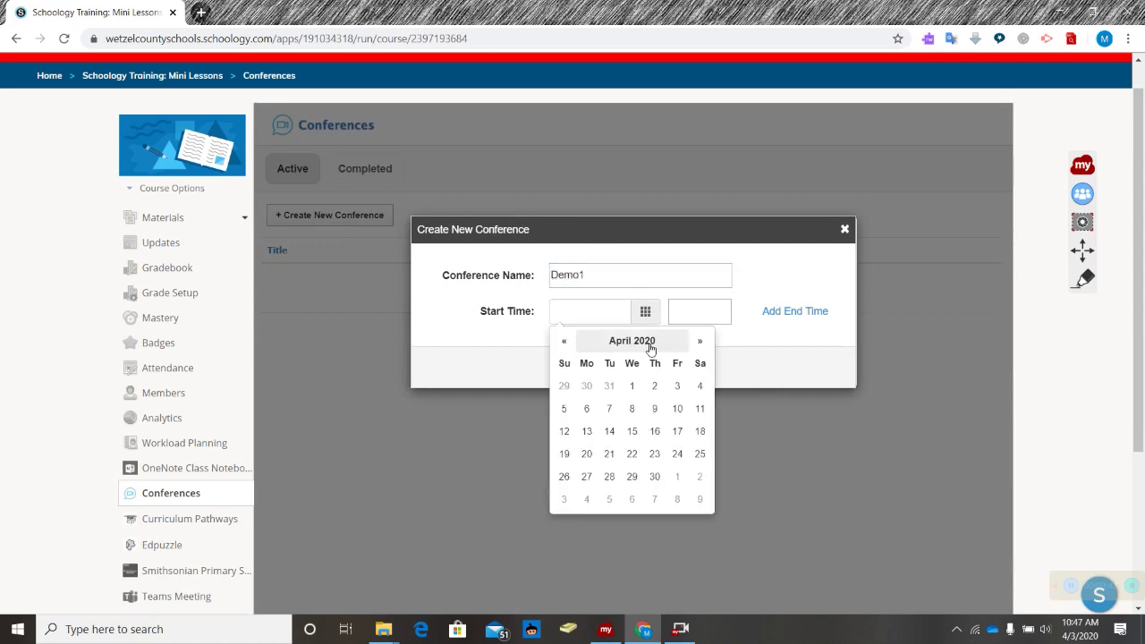
pyautogui.click(678, 387)
pyautogui.click(691, 313)
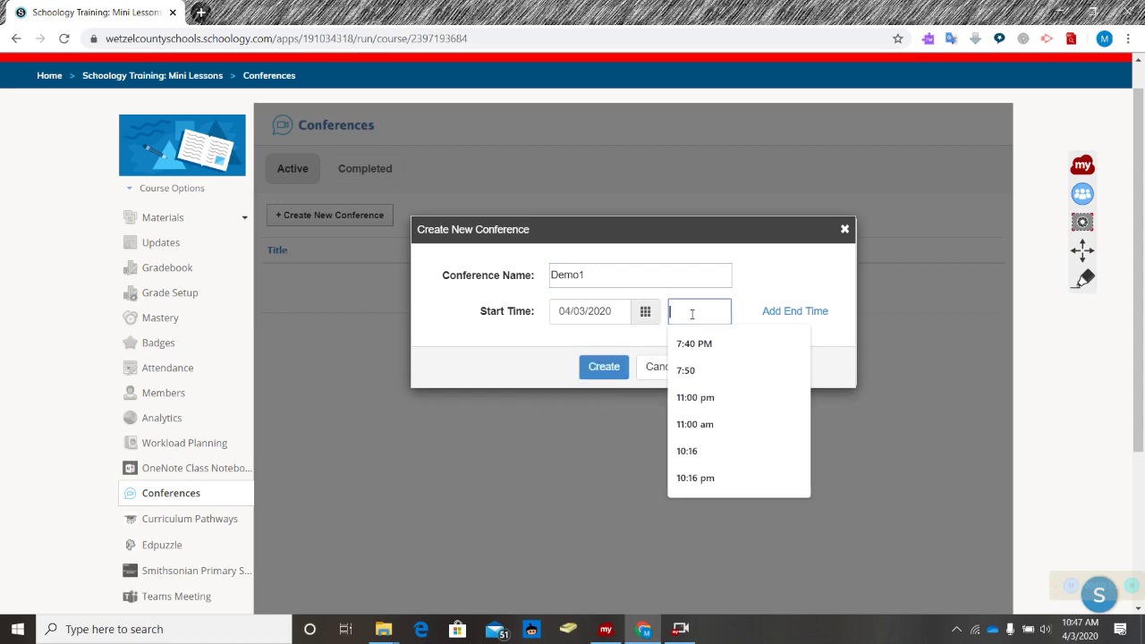
pyautogui.click(700, 422)
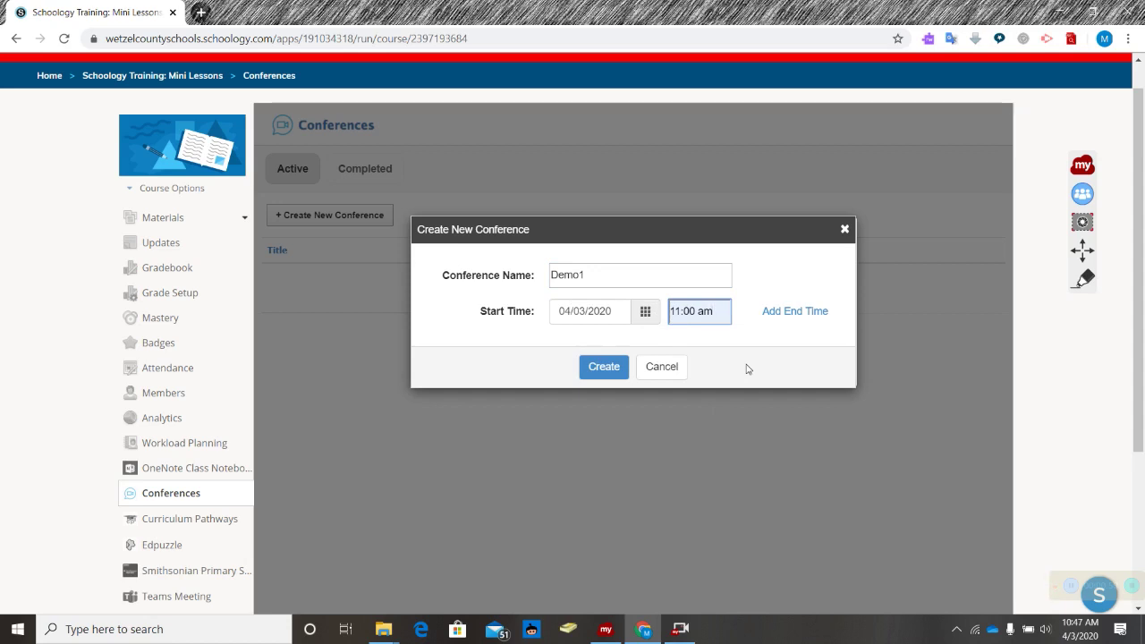
# Add an end time of 11:30 AM on 04/03/2020 and create the conference.
pyautogui.click(796, 314)
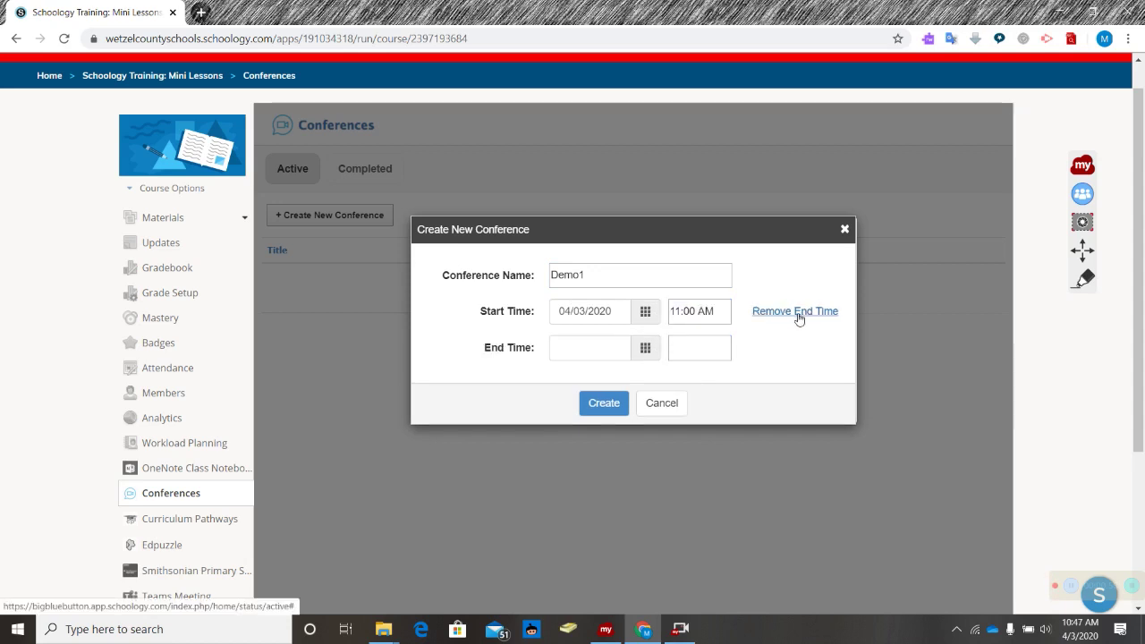
pyautogui.click(605, 346)
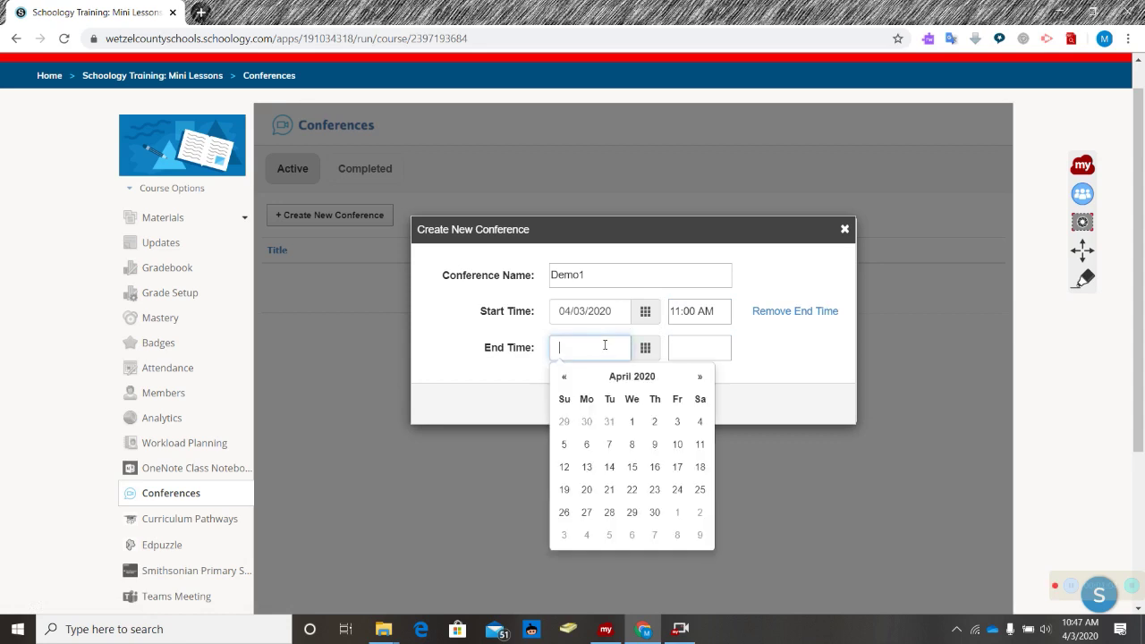
pyautogui.click(677, 421)
pyautogui.click(683, 340)
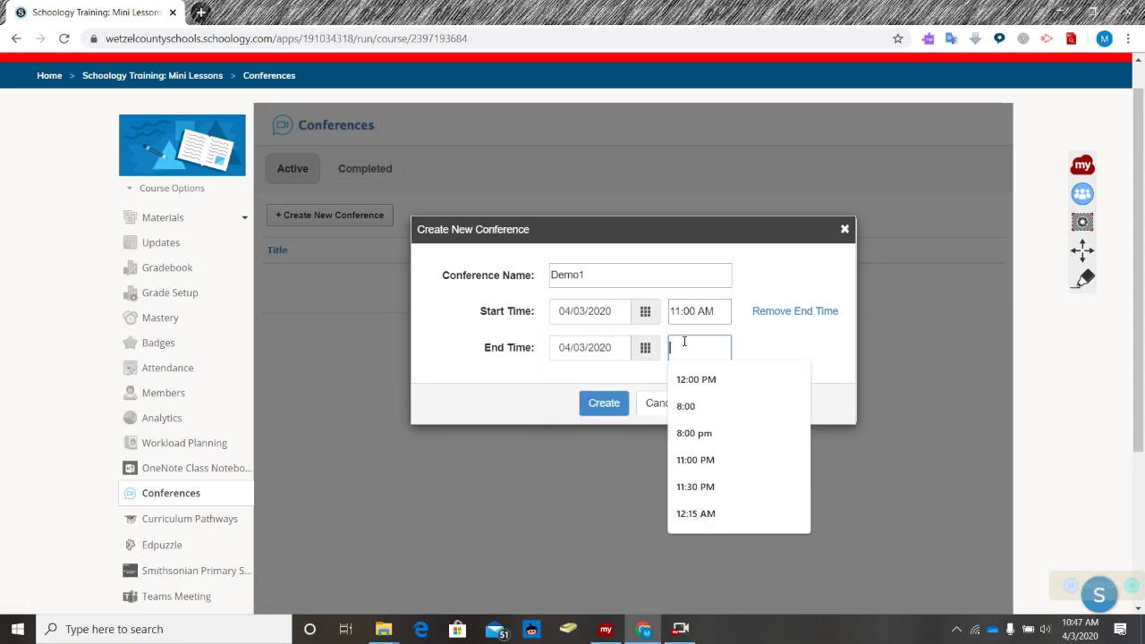
pyautogui.write('11')
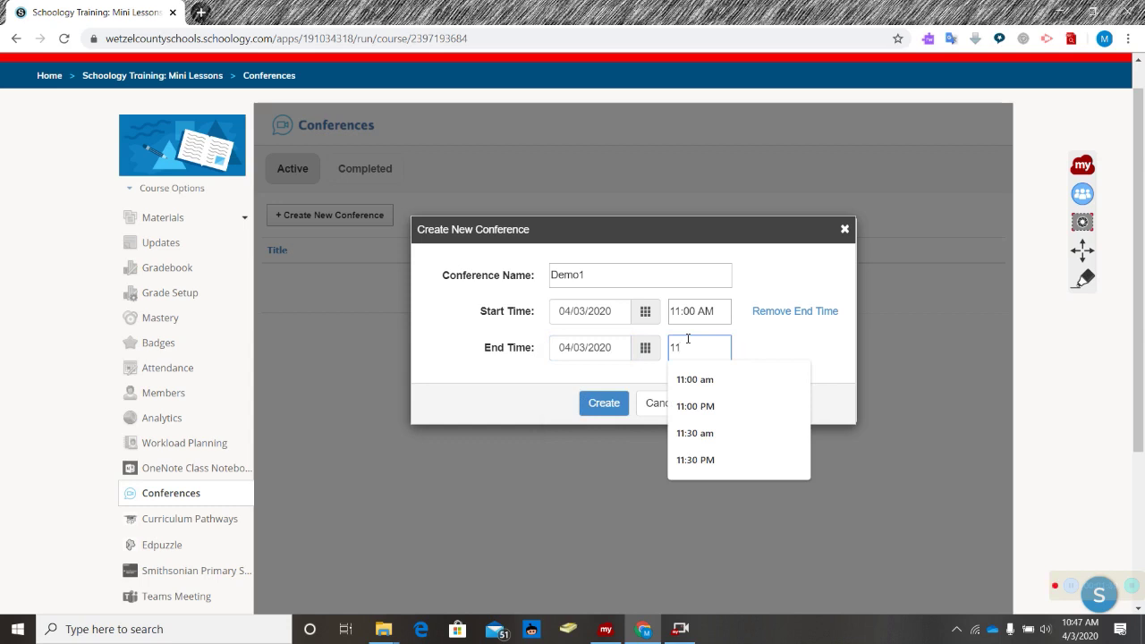
pyautogui.write(':30')
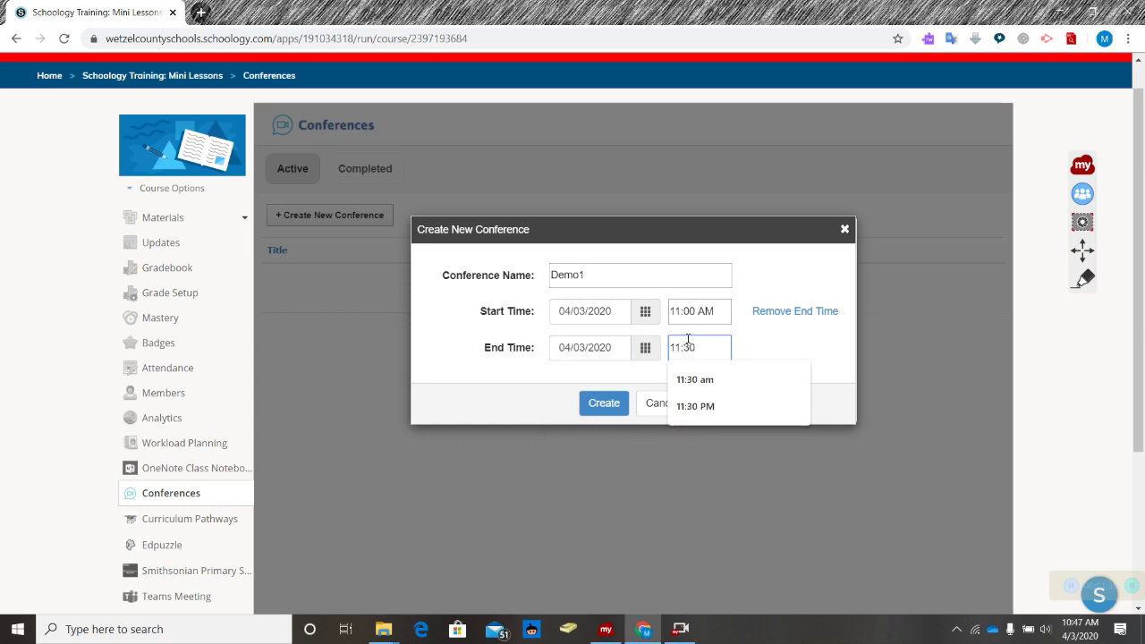
pyautogui.write(' am')
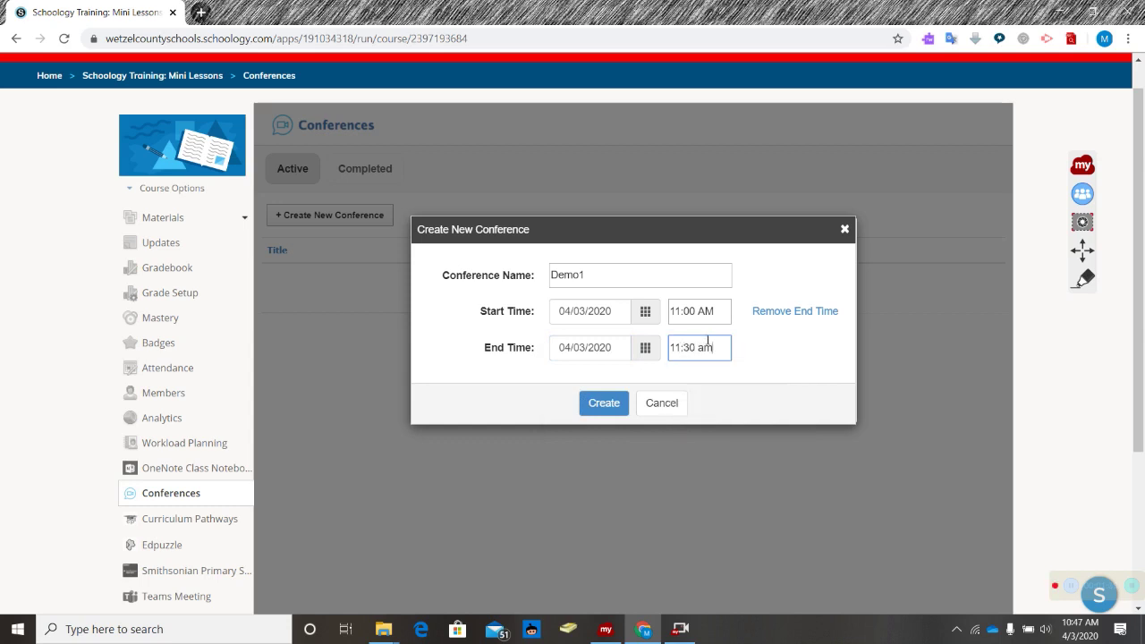
pyautogui.click(603, 404)
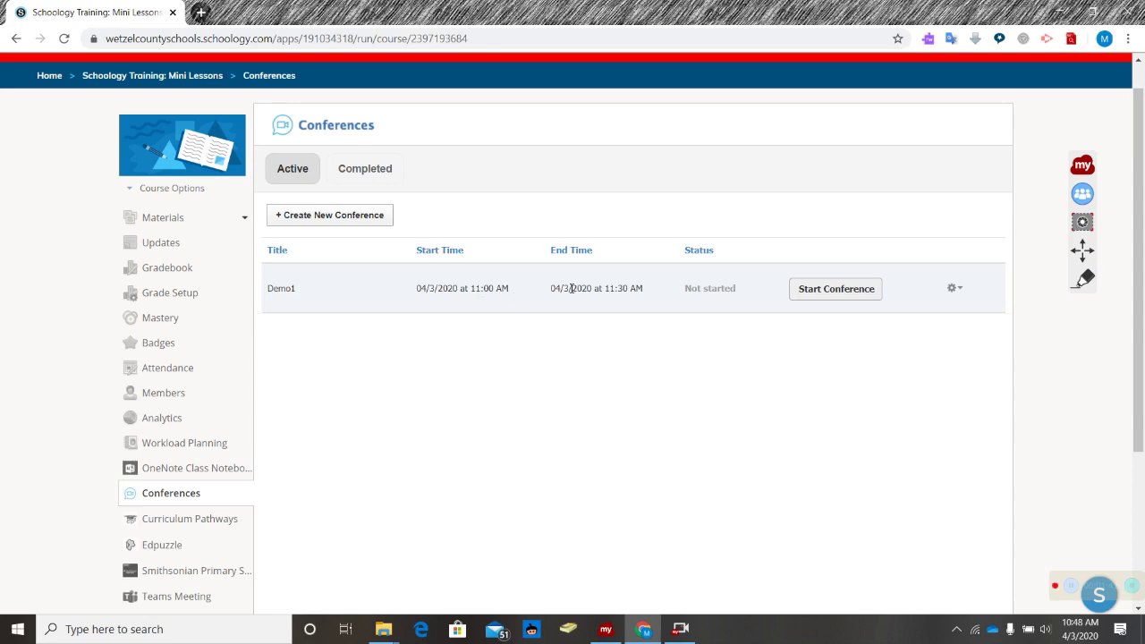
pyautogui.click(173, 245)
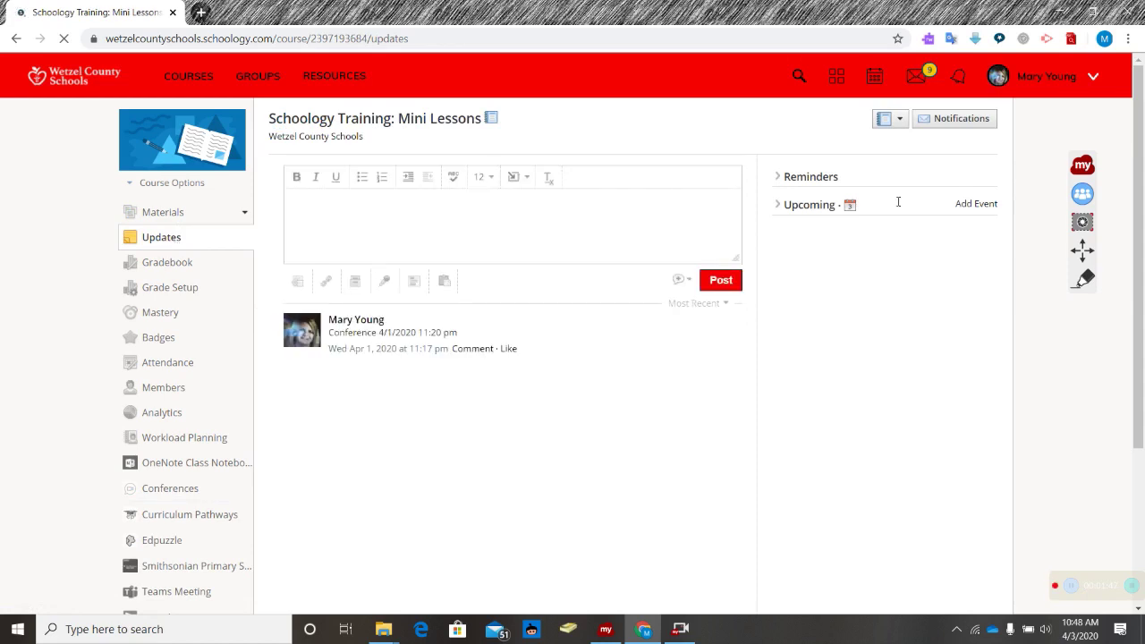
pyautogui.click(963, 205)
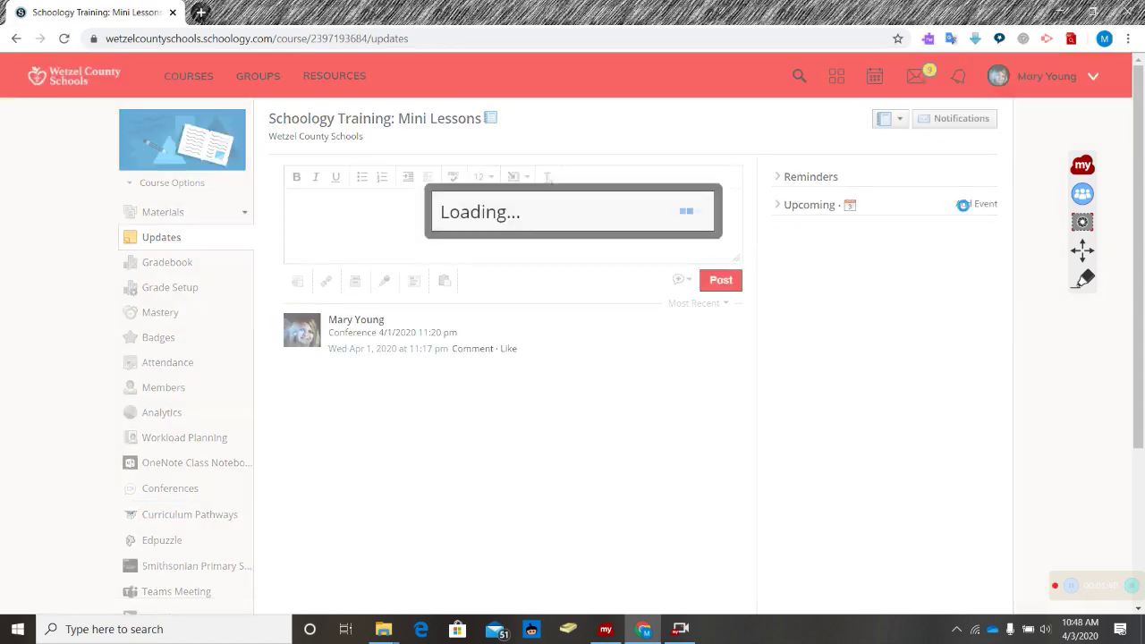
pyautogui.click(512, 167)
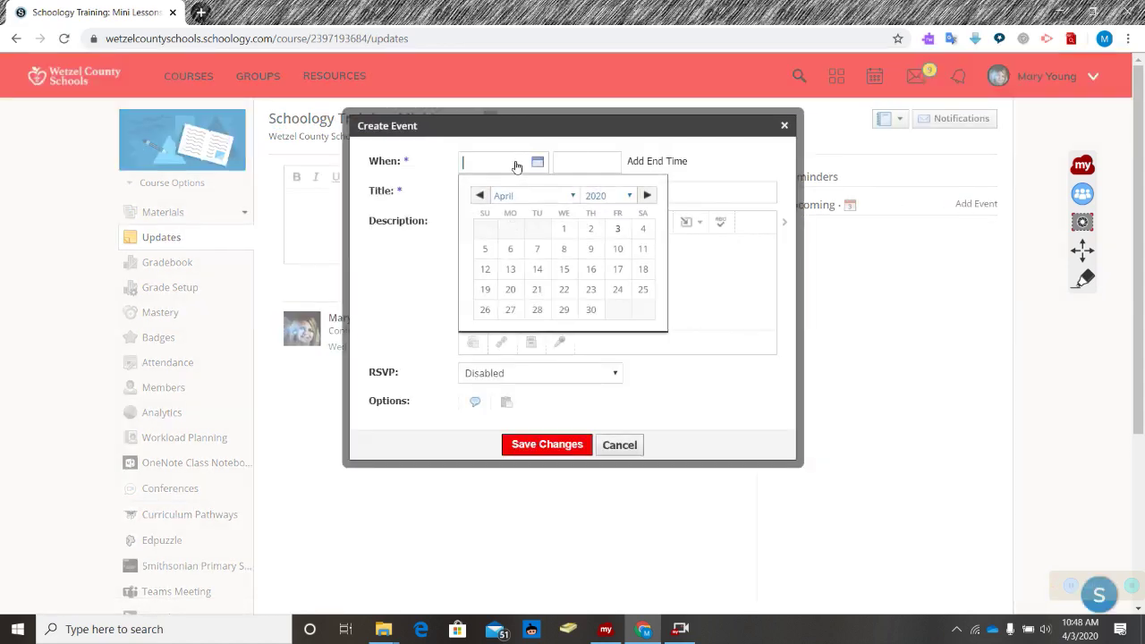
pyautogui.click(614, 229)
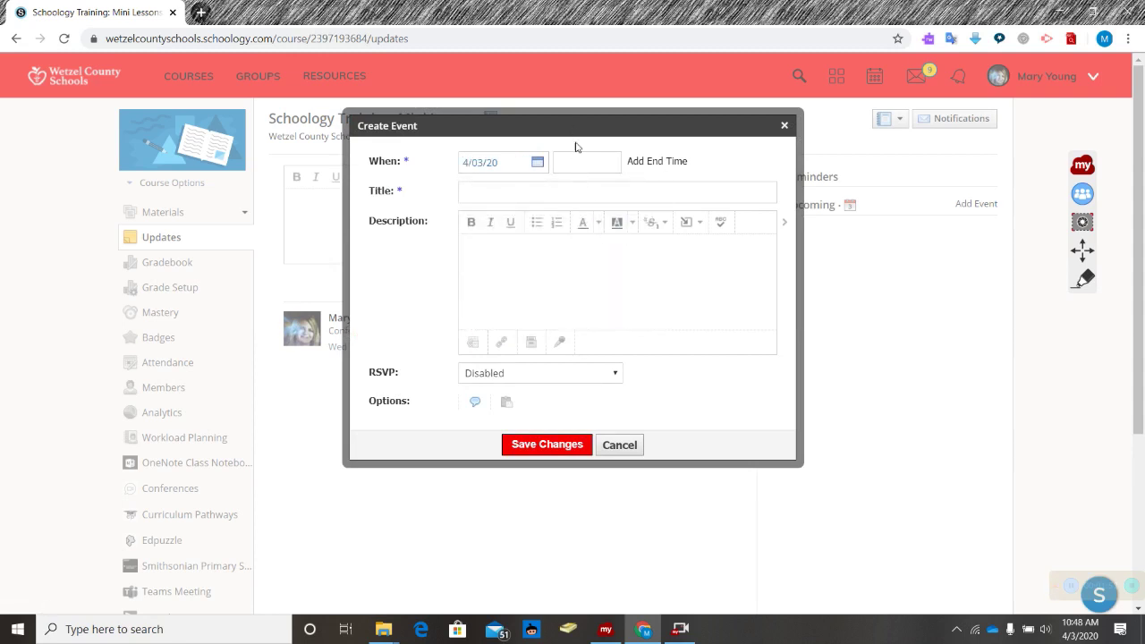
pyautogui.click(784, 125)
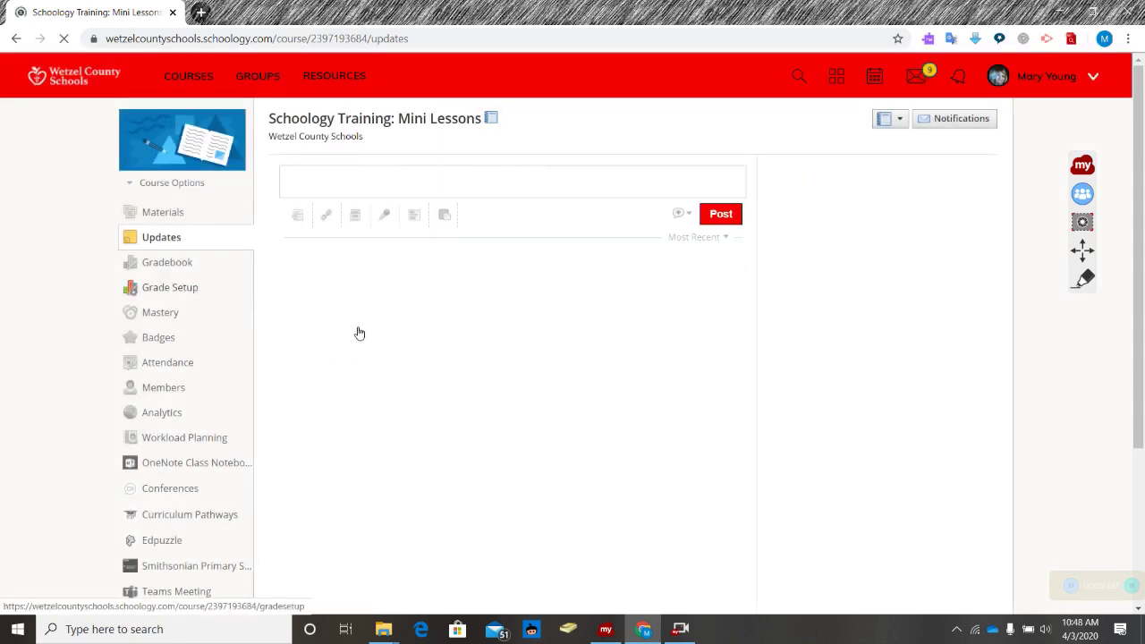
pyautogui.click(181, 489)
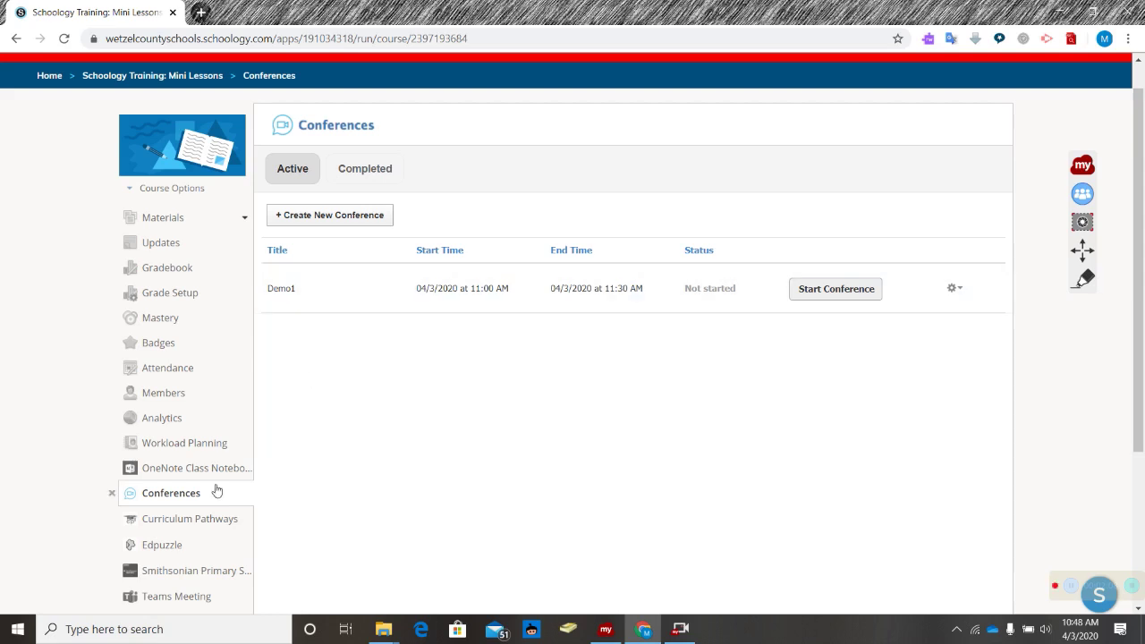
# Start a new course event on 4/03/20 beginning at 11:00 AM.
pyautogui.click(166, 239)
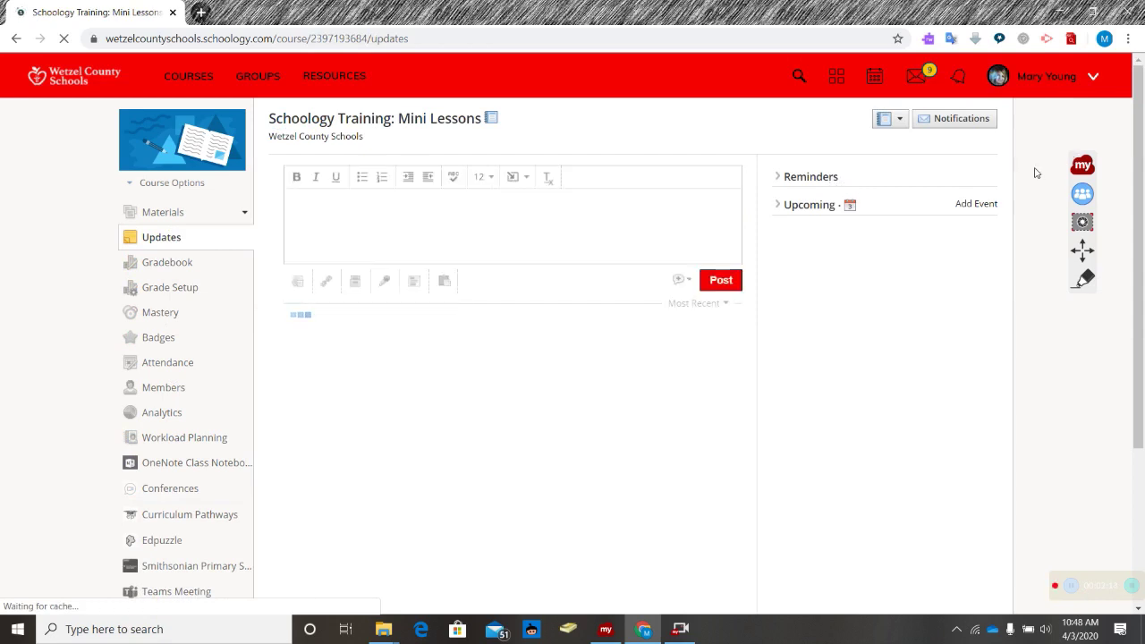
pyautogui.click(989, 204)
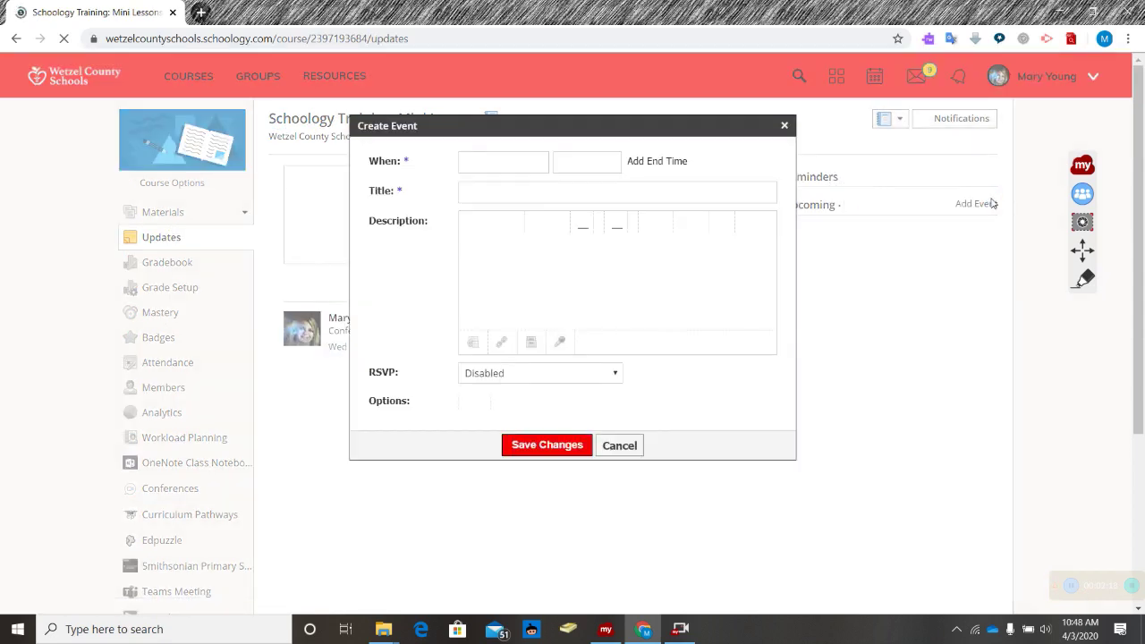
pyautogui.click(537, 162)
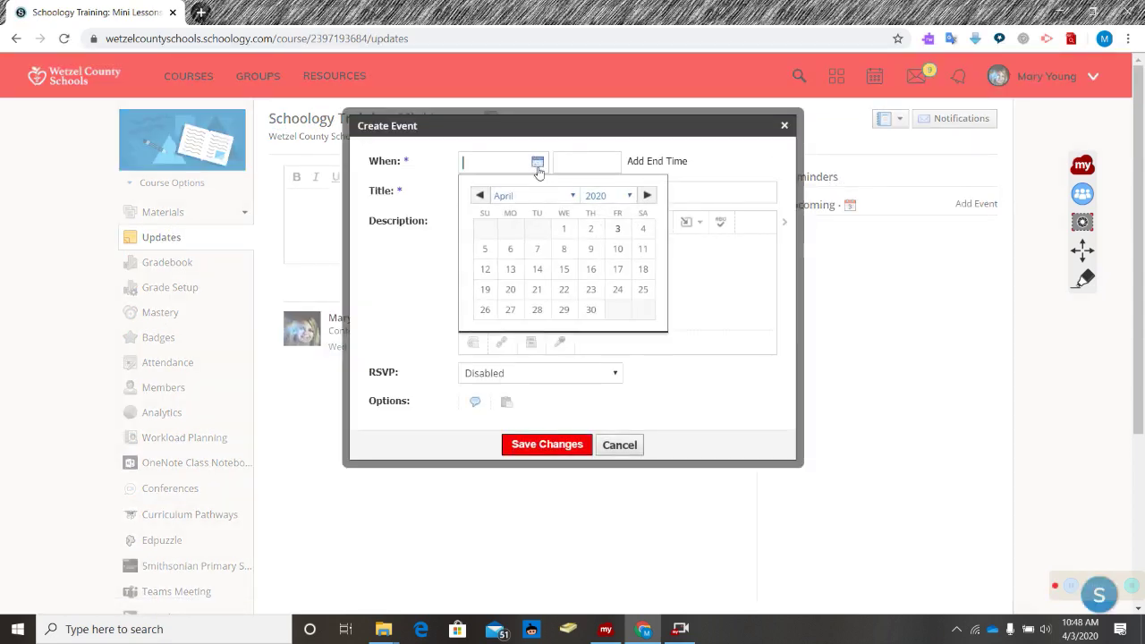
pyautogui.click(617, 228)
pyautogui.click(590, 163)
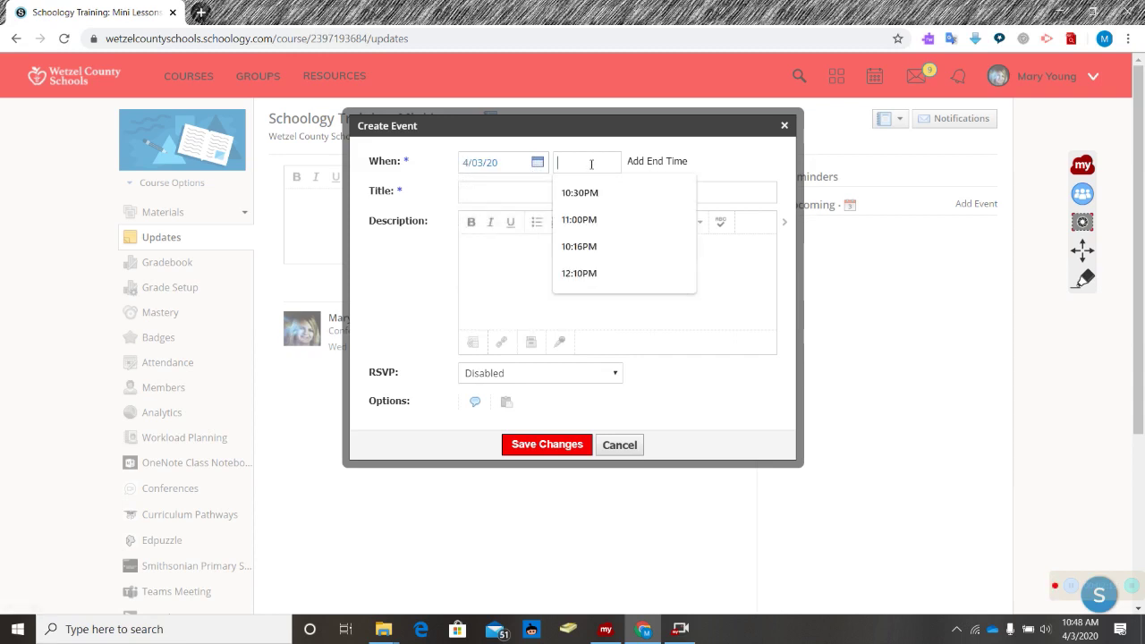
pyautogui.write('1:00AM')
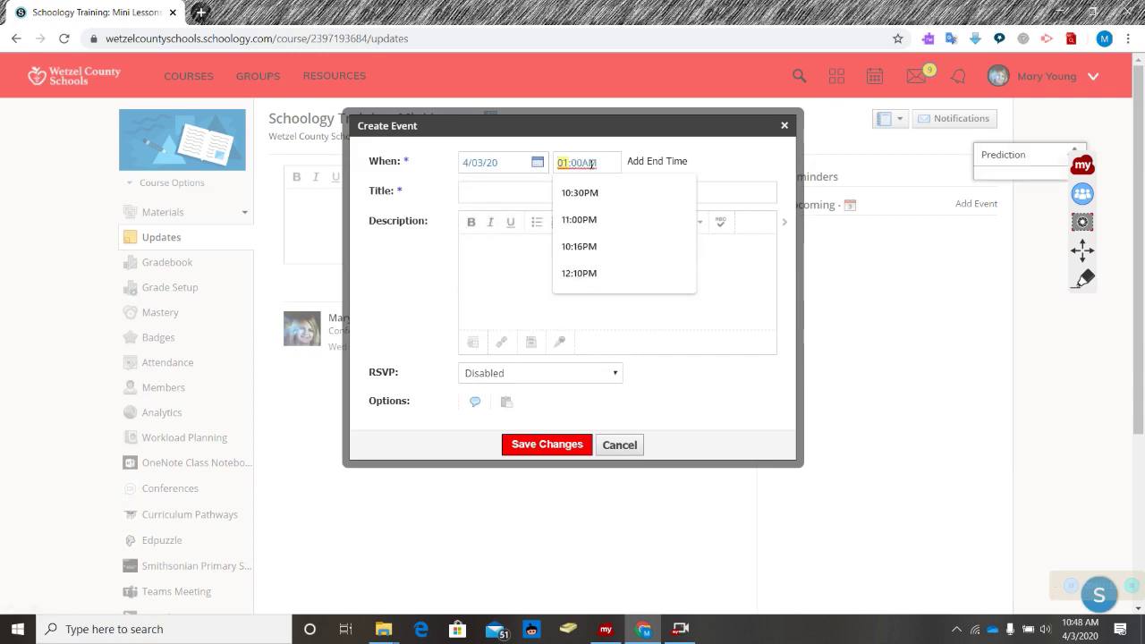
pyautogui.write('1')
# Set the event to end at 11:30 AM on 4/03/20 and title it Demo1.
pyautogui.click(657, 161)
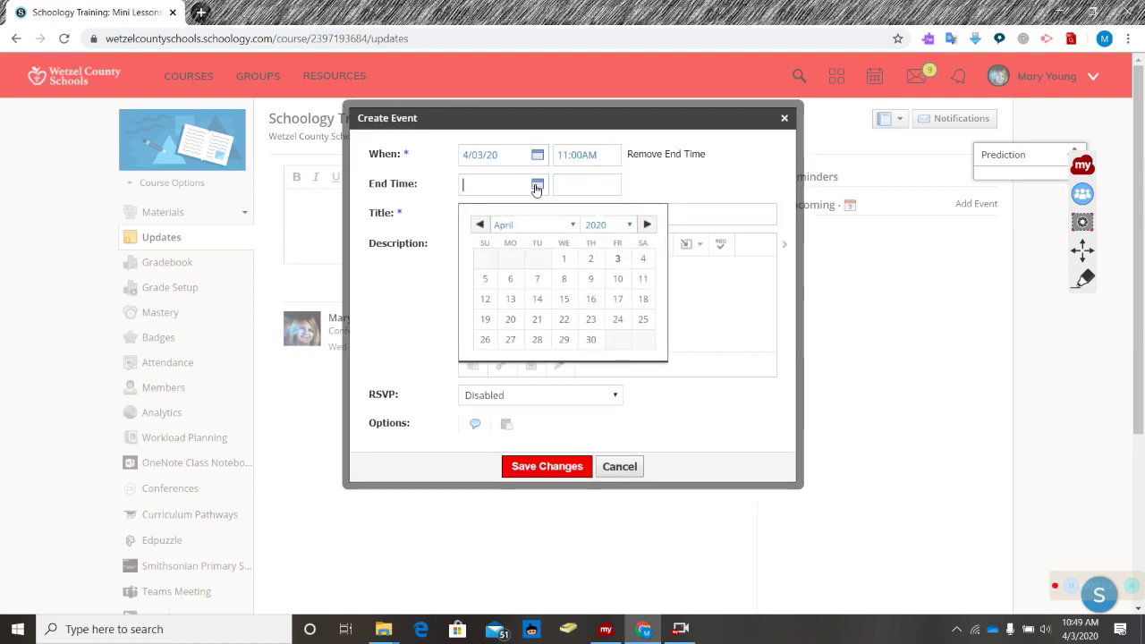
pyautogui.click(617, 260)
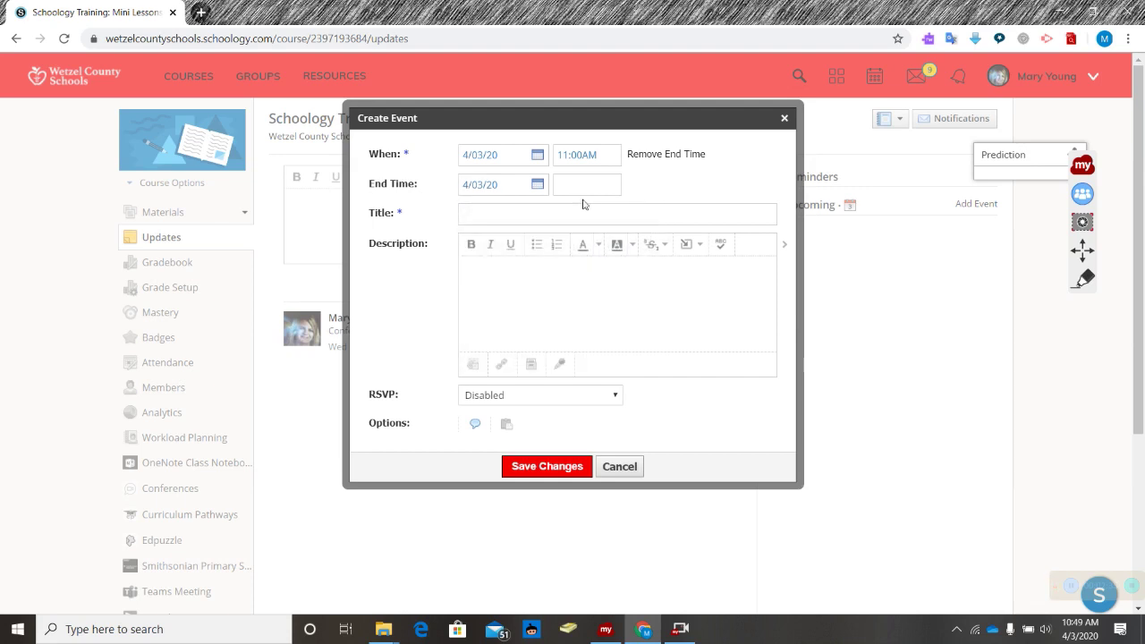
pyautogui.click(578, 185)
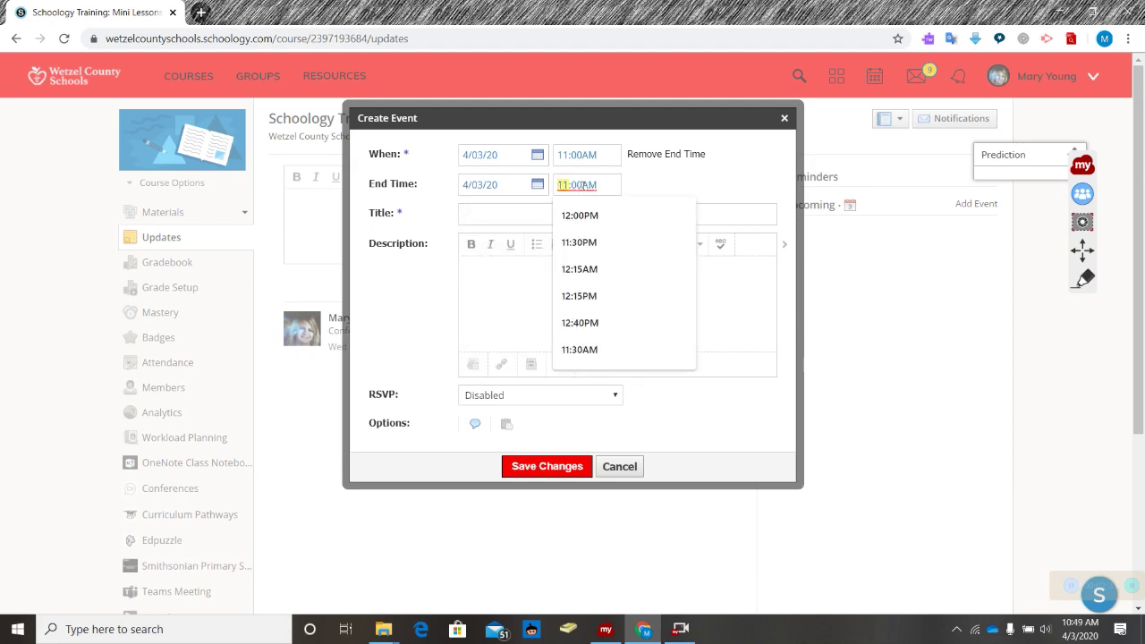
pyautogui.click(578, 186)
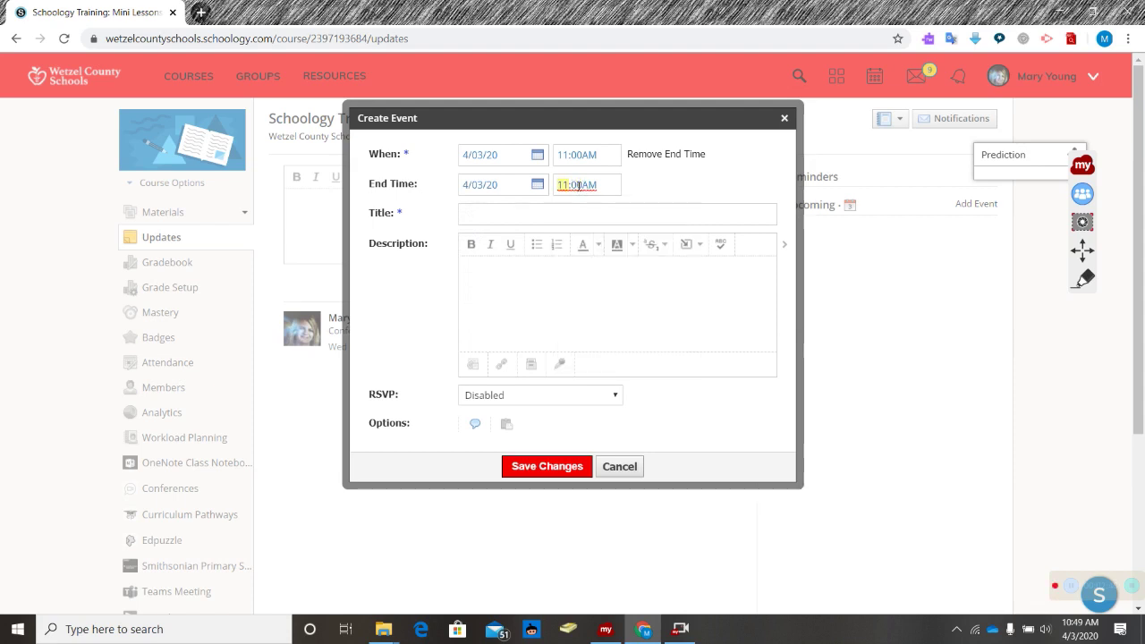
pyautogui.write('03')
pyautogui.click(578, 185)
pyautogui.write('30')
pyautogui.click(517, 214)
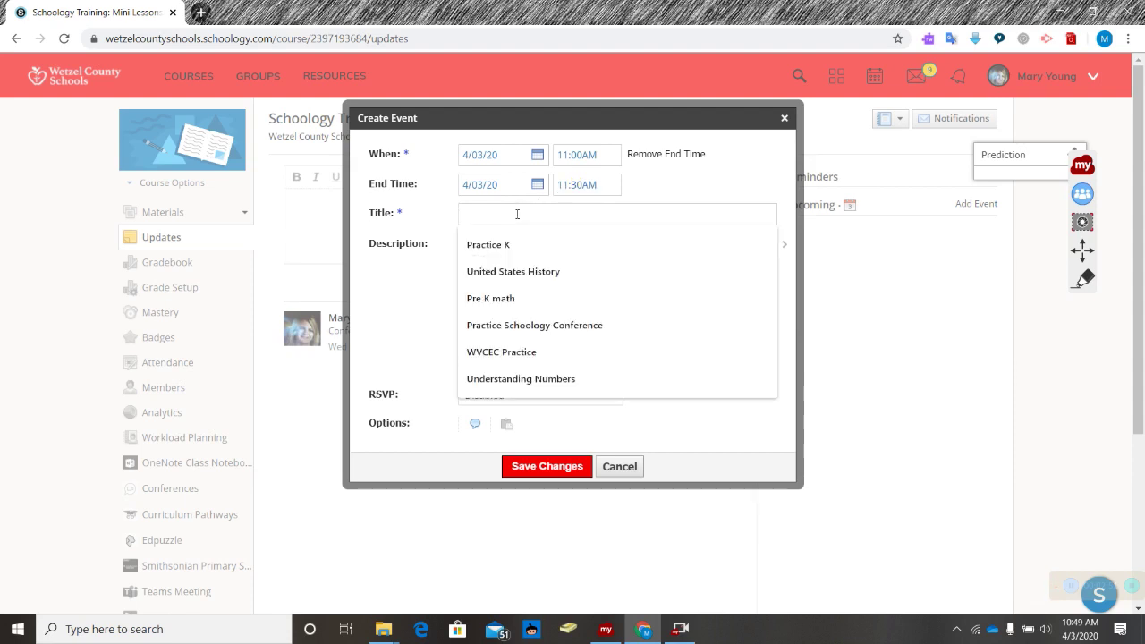
pyautogui.write('Demon')
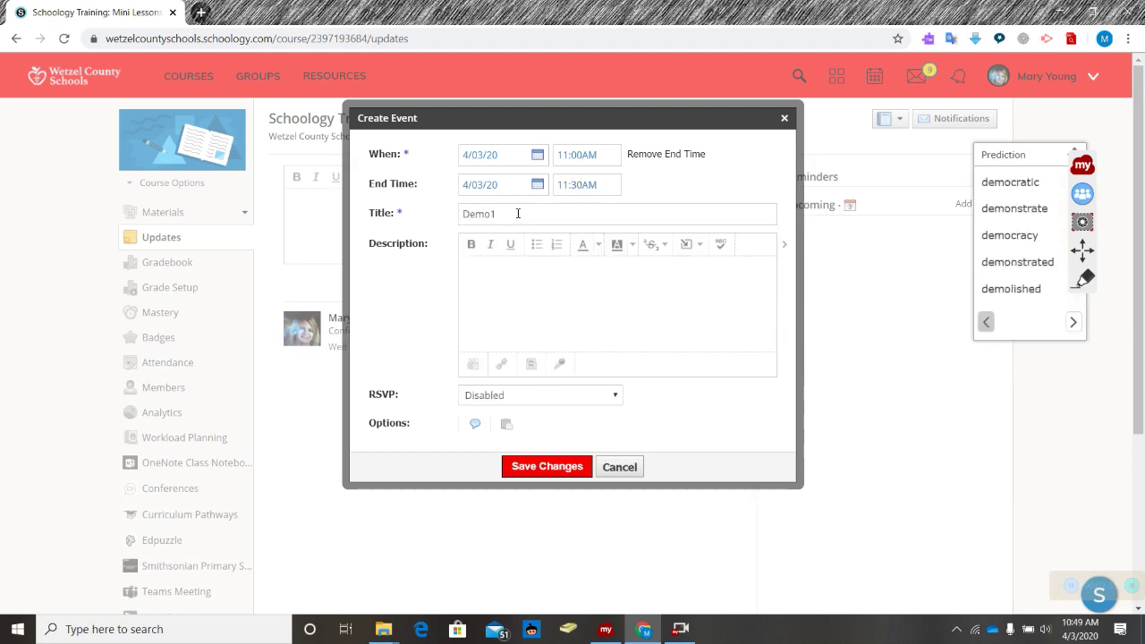
# Write a description telling attendees to select the conference tab on the left.
pyautogui.click(484, 272)
pyautogui.write('ease select the conference tab on the left side of your screen.')
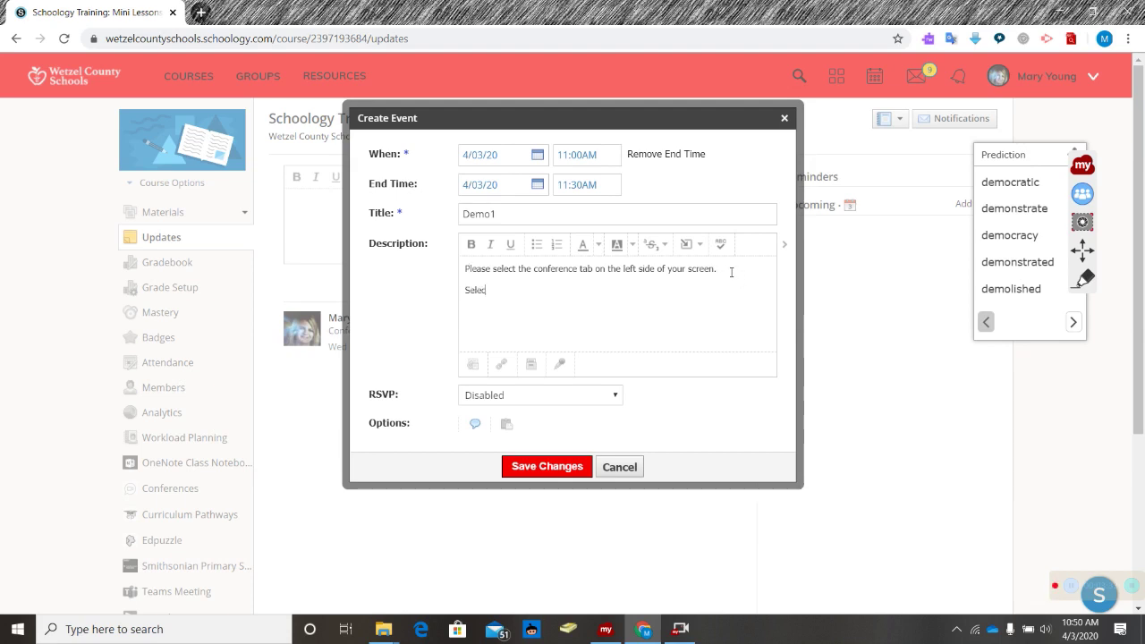
pyautogui.write('he link.')
# Restrict RSVP to 'Only invitees can RSVP' and expand the Copy to Courses list.
pyautogui.click(614, 398)
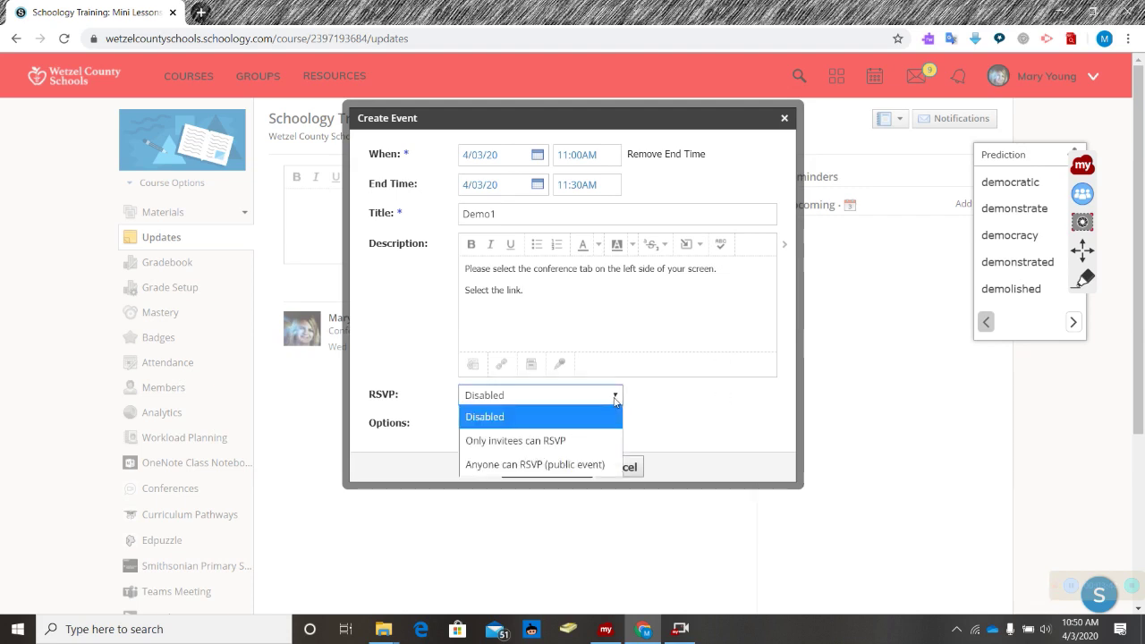
pyautogui.click(574, 440)
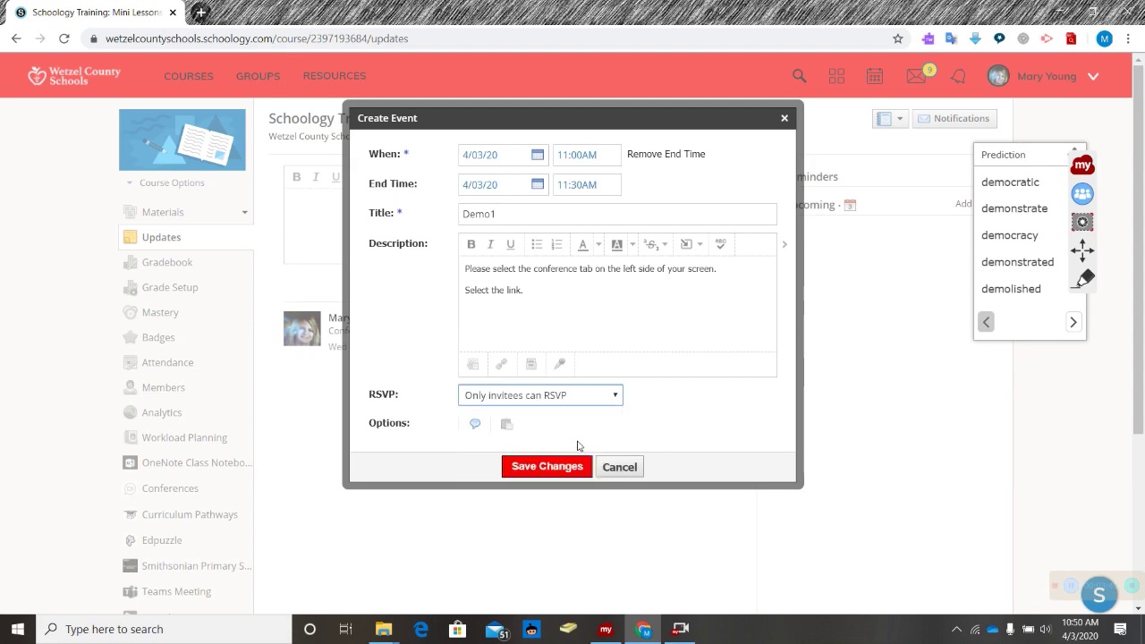
pyautogui.click(506, 427)
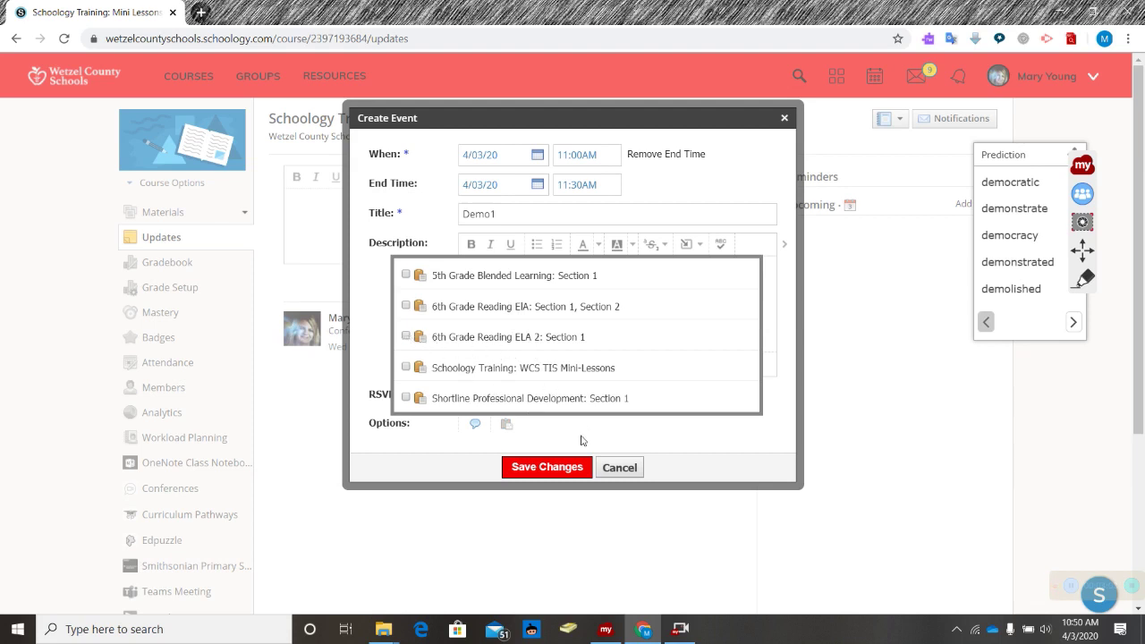
# Save the Demo1 event and go to the course's Conferences page.
pyautogui.click(542, 470)
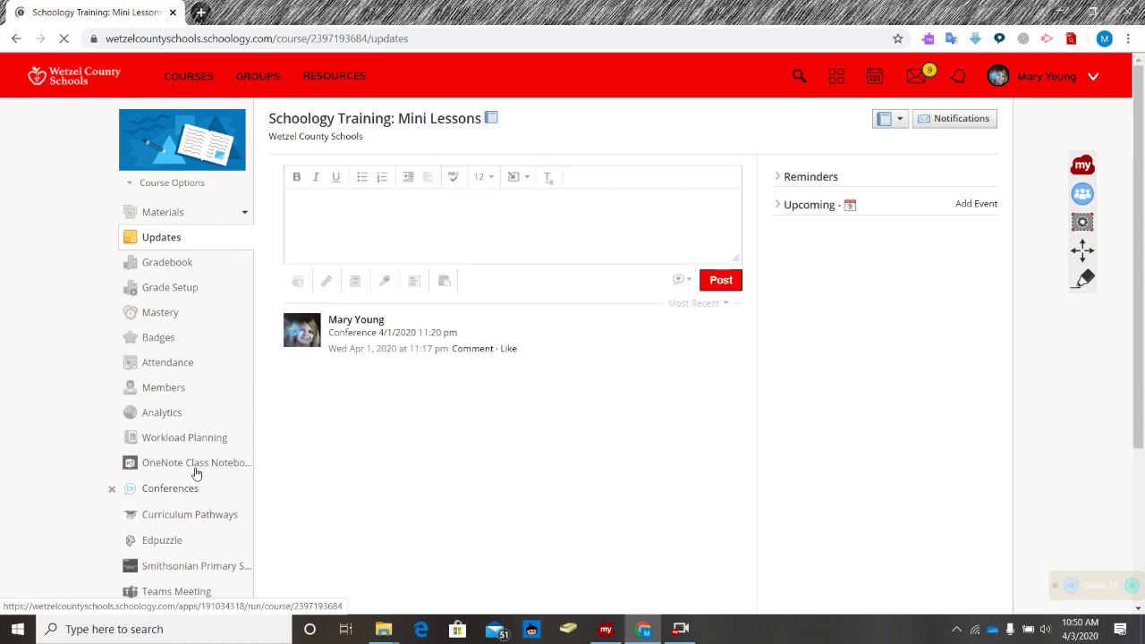
pyautogui.click(170, 488)
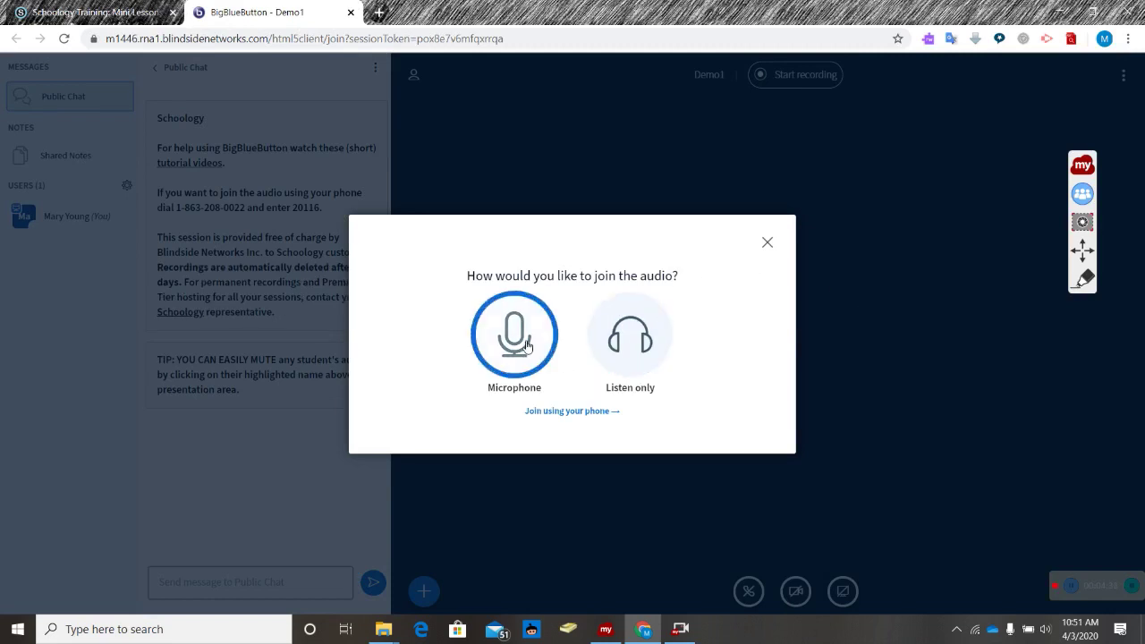
# Join audio by microphone, allow browser access, pass the echo test, and show Shared Notes.
pyautogui.click(527, 346)
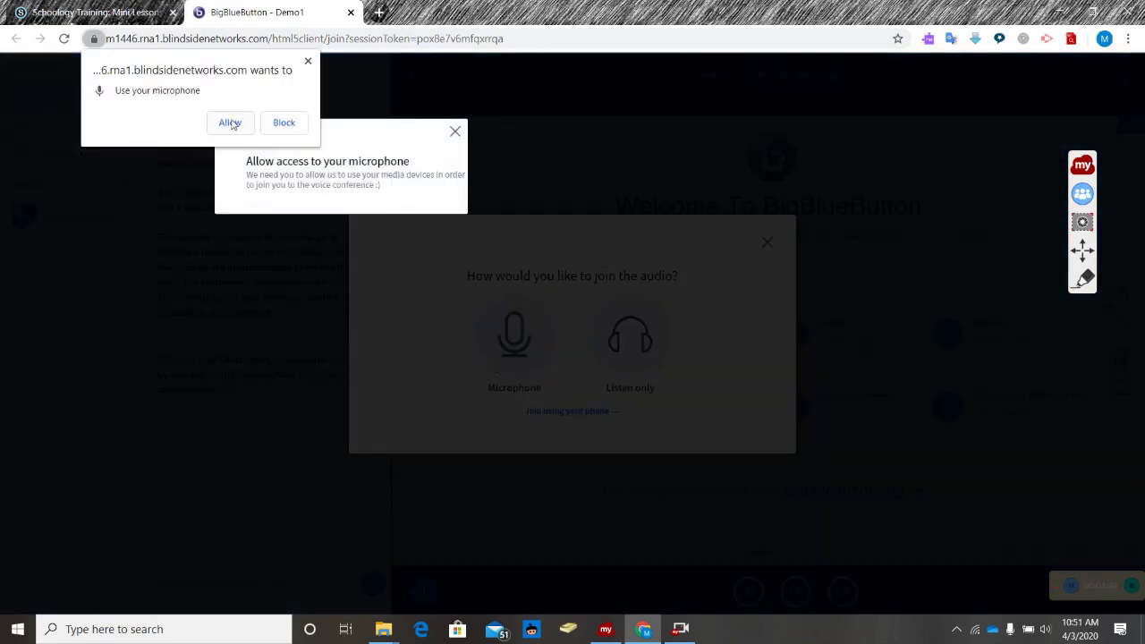
pyautogui.click(231, 124)
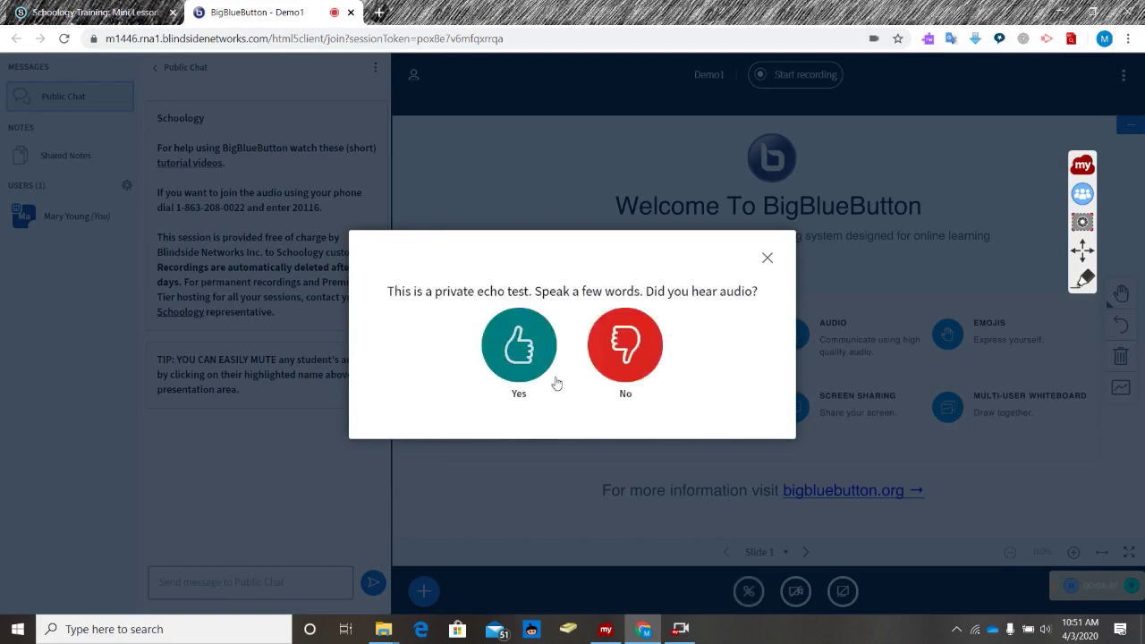
pyautogui.click(531, 359)
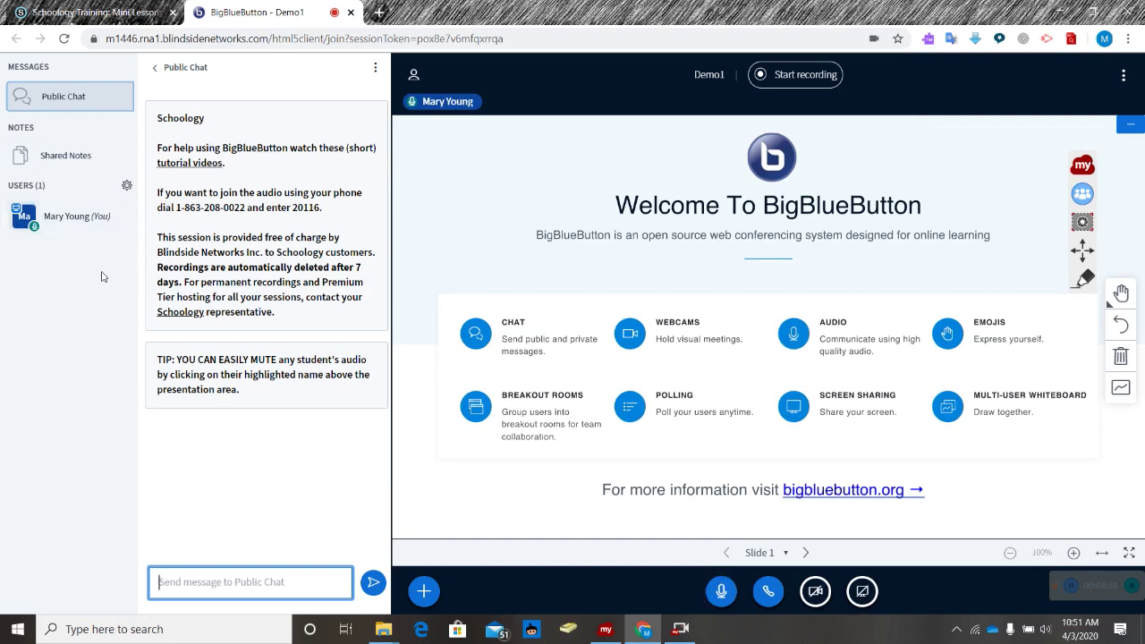
pyautogui.click(66, 166)
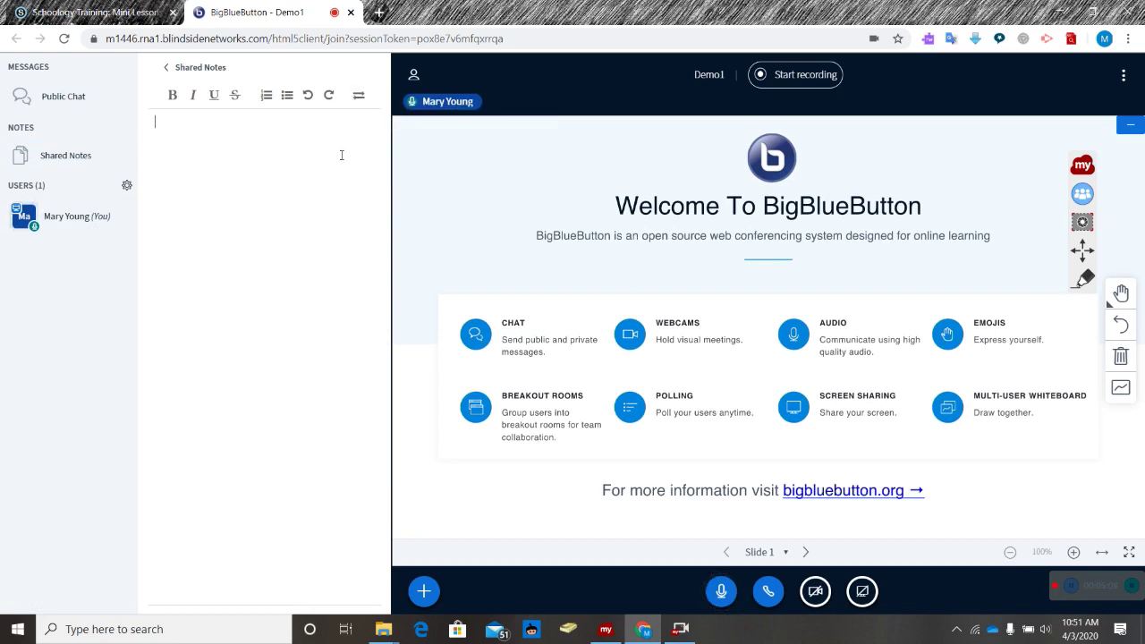
# Create two 5-minute breakout rooms with the sole participant dragged into Room 1.
pyautogui.click(126, 185)
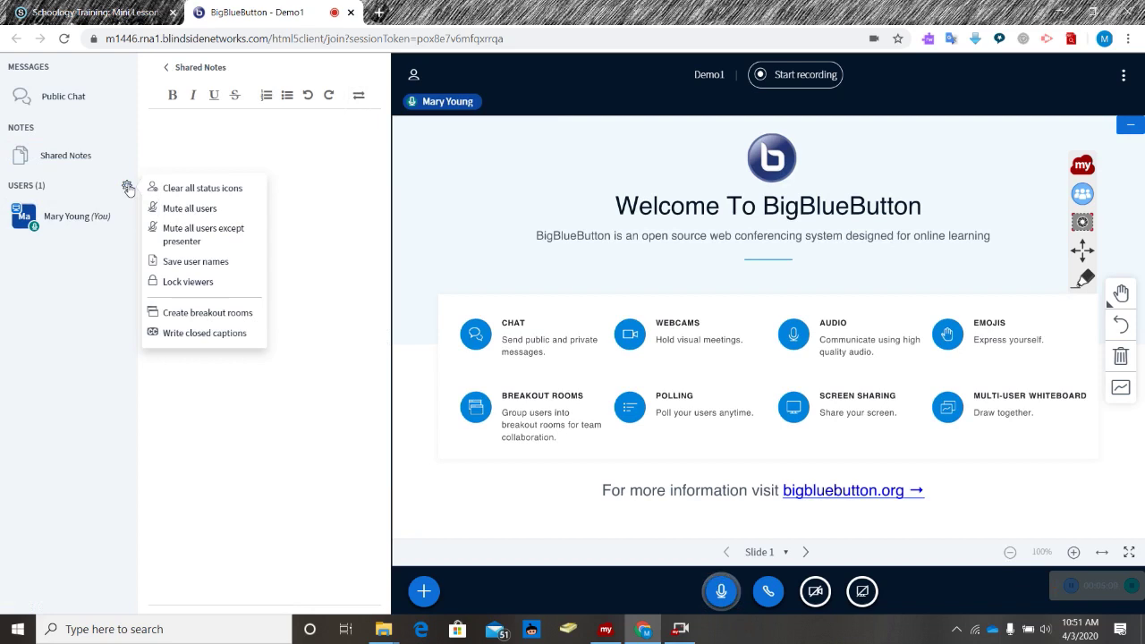
pyautogui.click(169, 318)
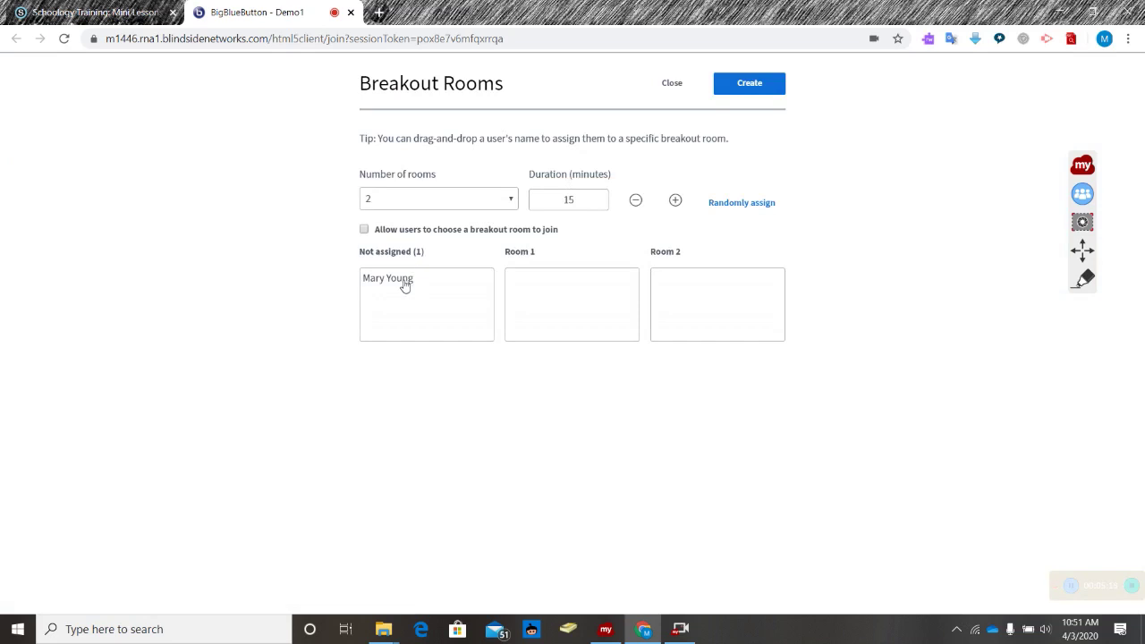
pyautogui.moveTo(404, 284); pyautogui.dragTo(573, 291)
pyautogui.click(582, 201)
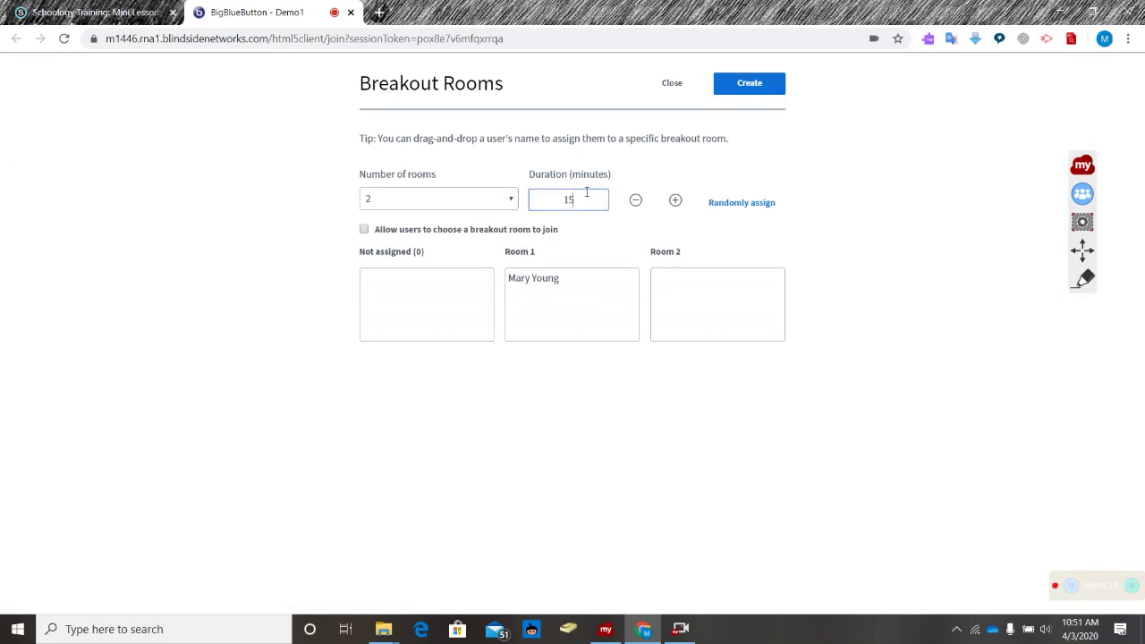
pyautogui.doubleClick(569, 199)
pyautogui.write('3')
pyautogui.click(510, 203)
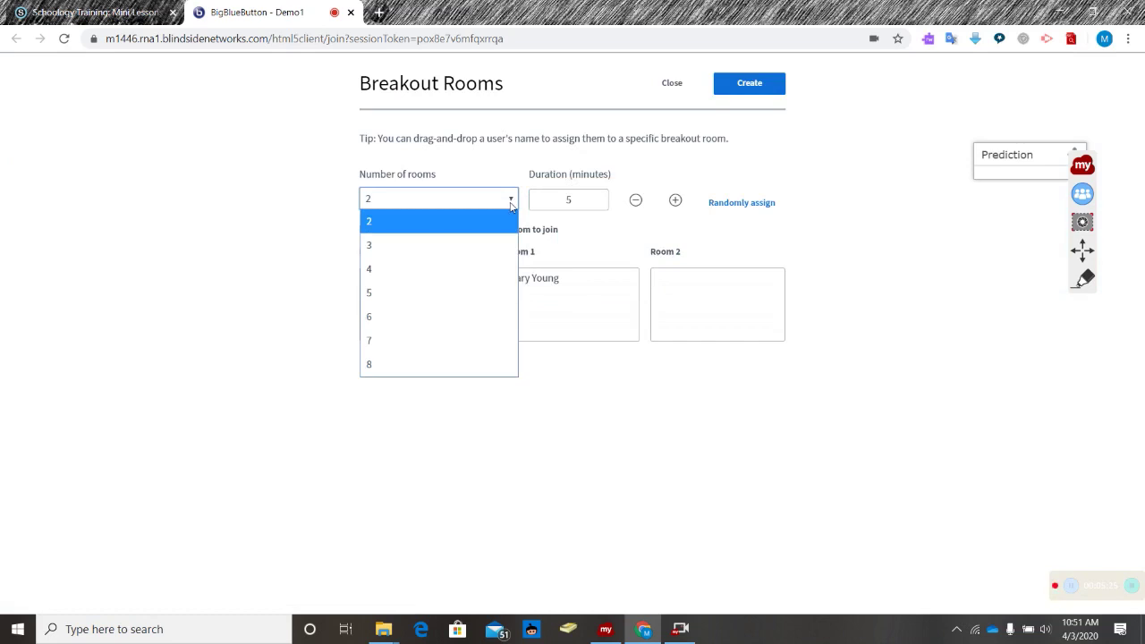
pyautogui.click(511, 203)
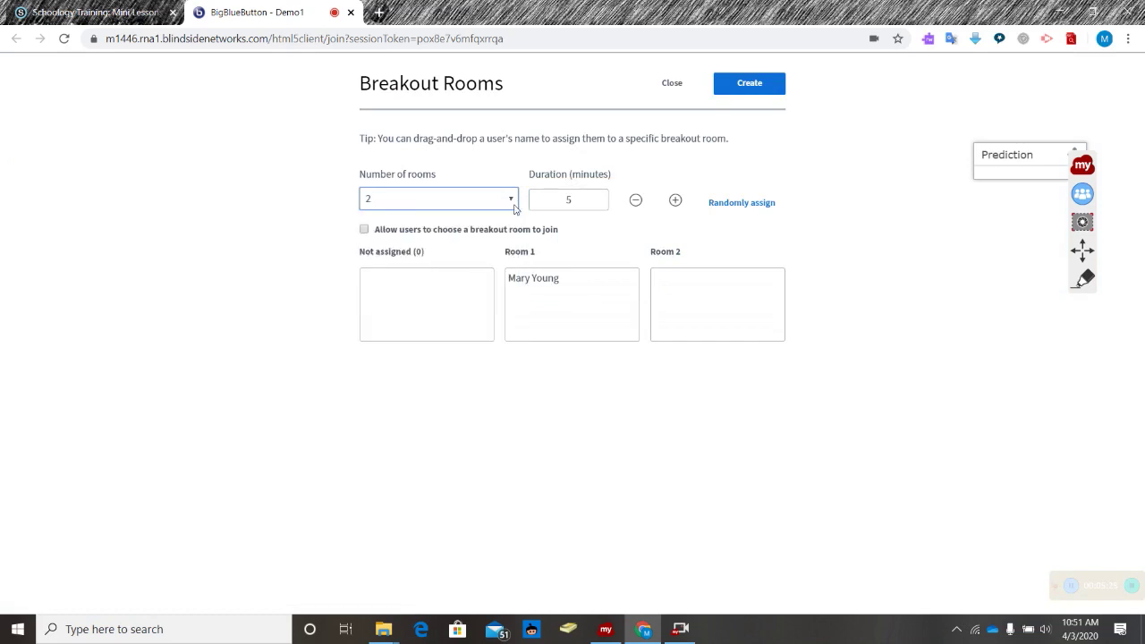
pyautogui.click(746, 85)
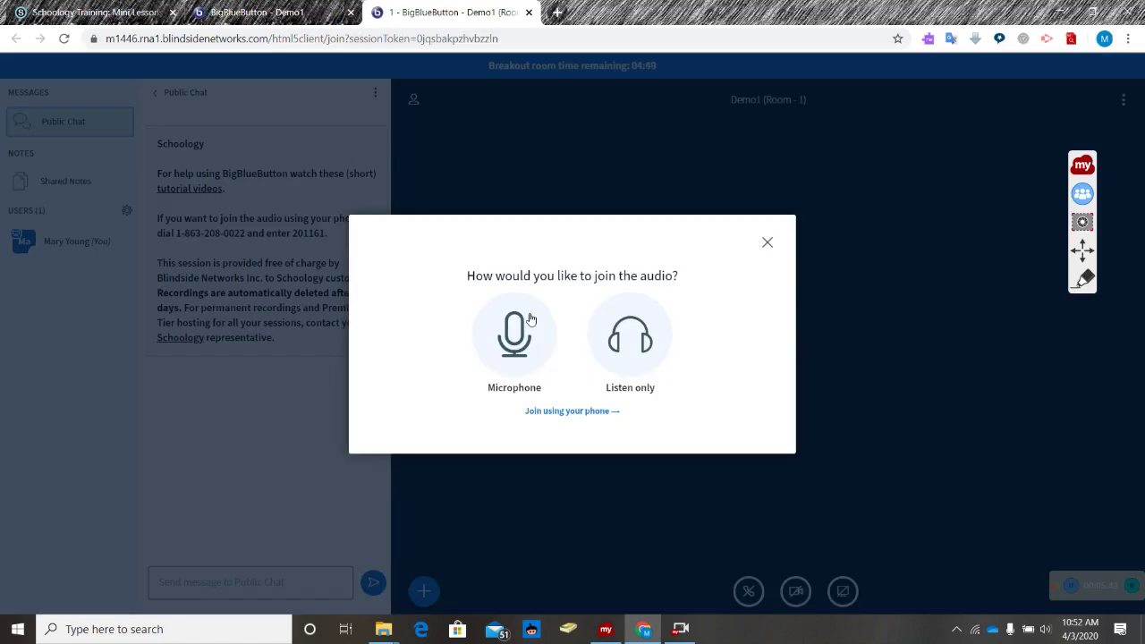
# Join Room 1's audio with the microphone and echo test, then switch back to the main Demo1 tab.
pyautogui.click(512, 333)
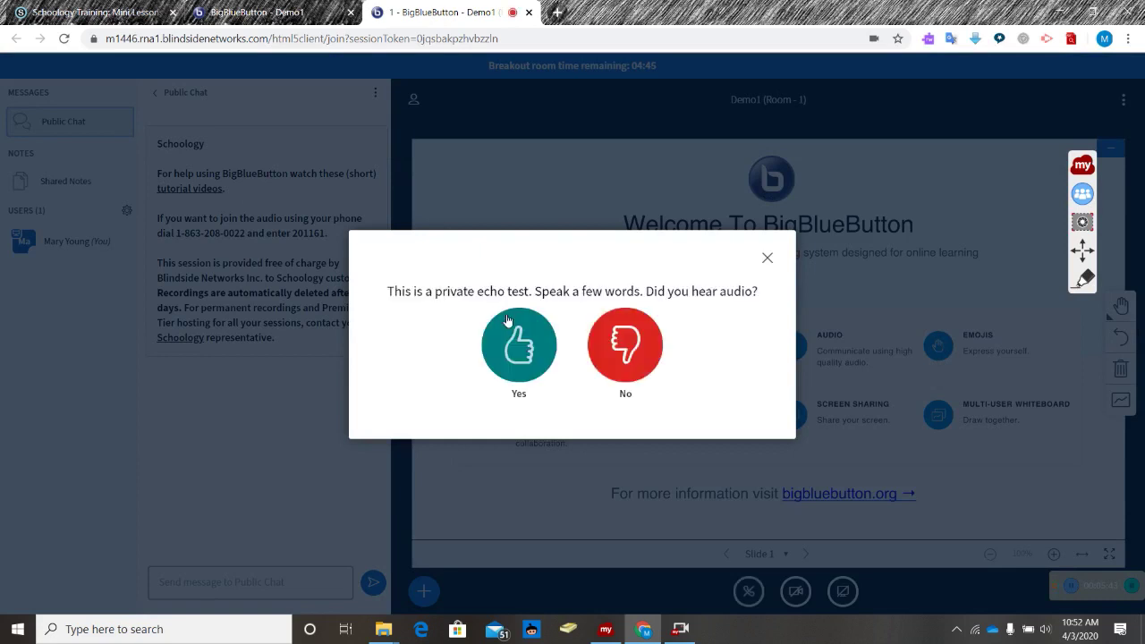
pyautogui.click(523, 338)
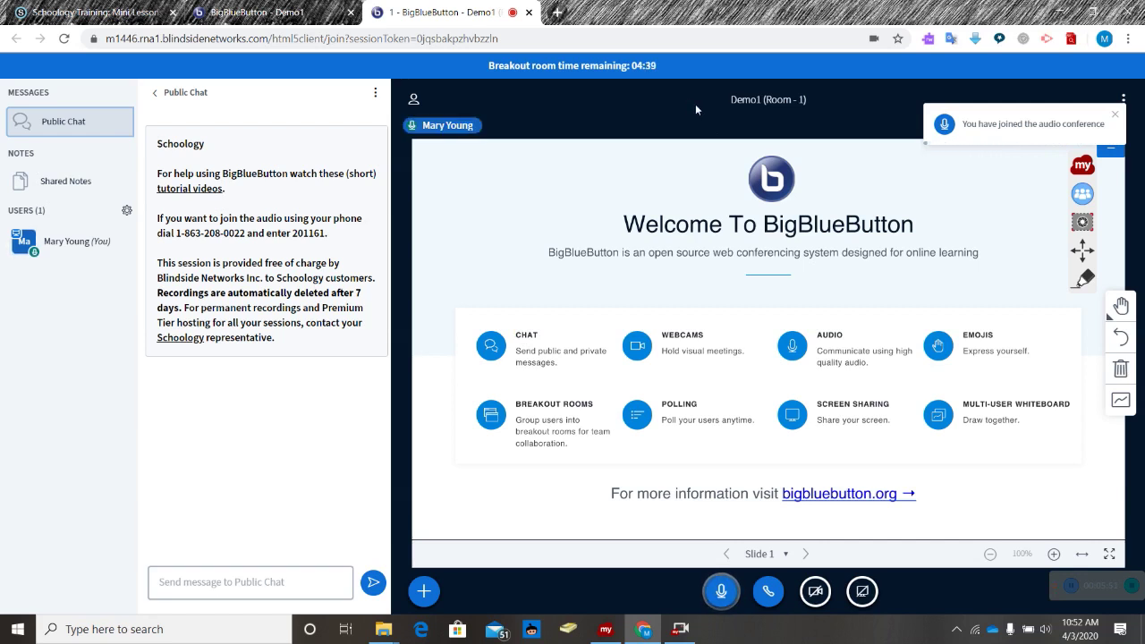
pyautogui.moveTo(709, 113); pyautogui.dragTo(827, 122)
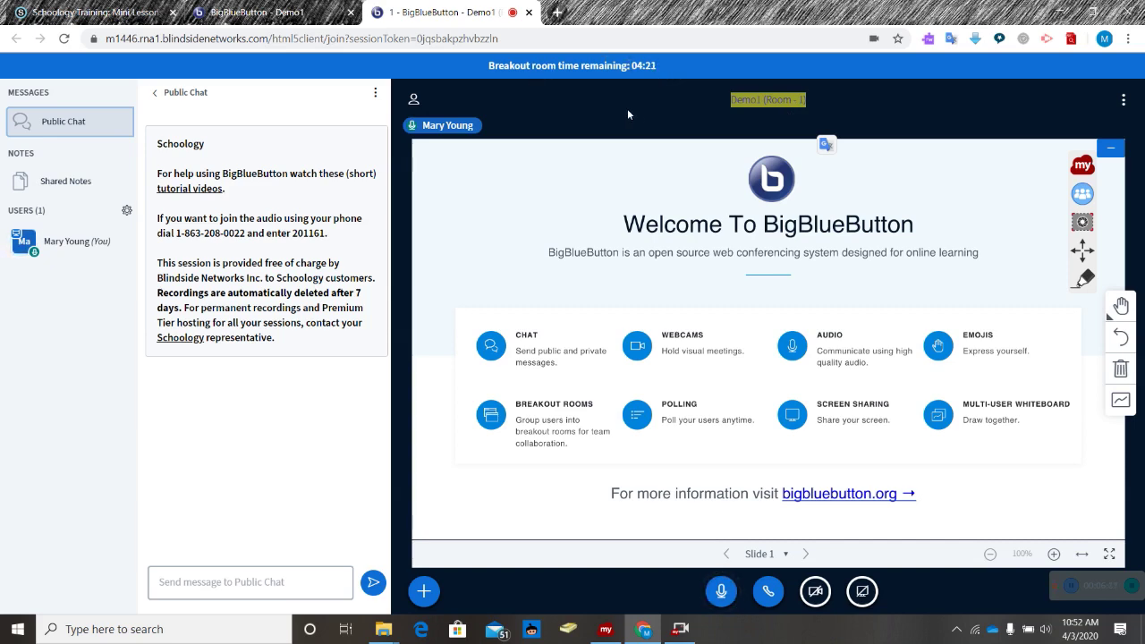
pyautogui.click(280, 13)
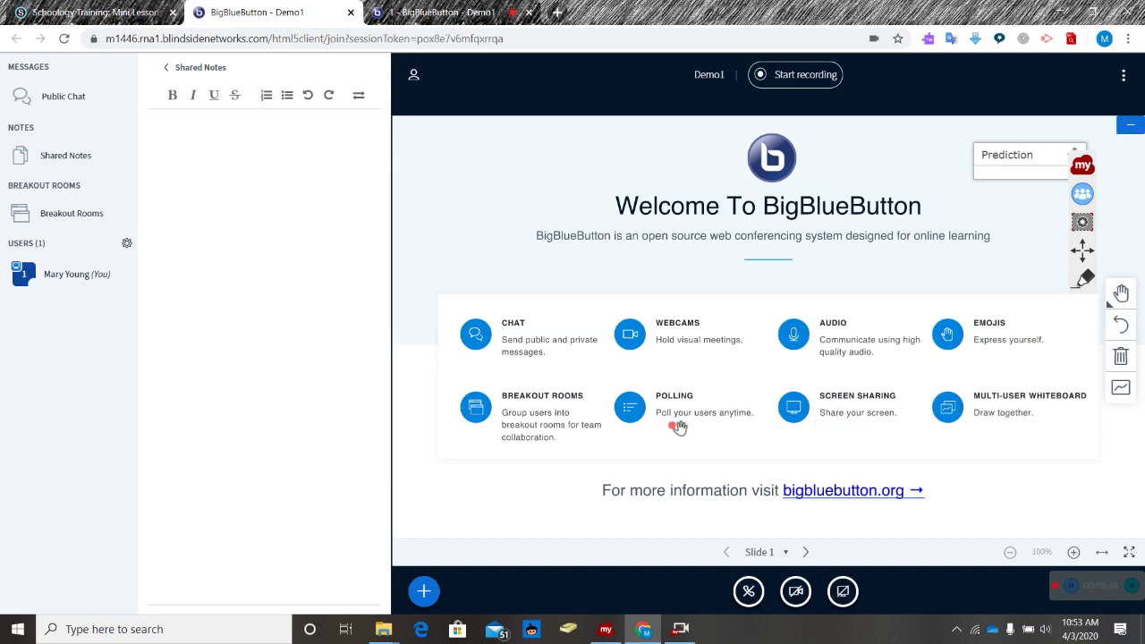
# Open the presenter + Actions menu in the main Demo1 session.
pyautogui.click(425, 591)
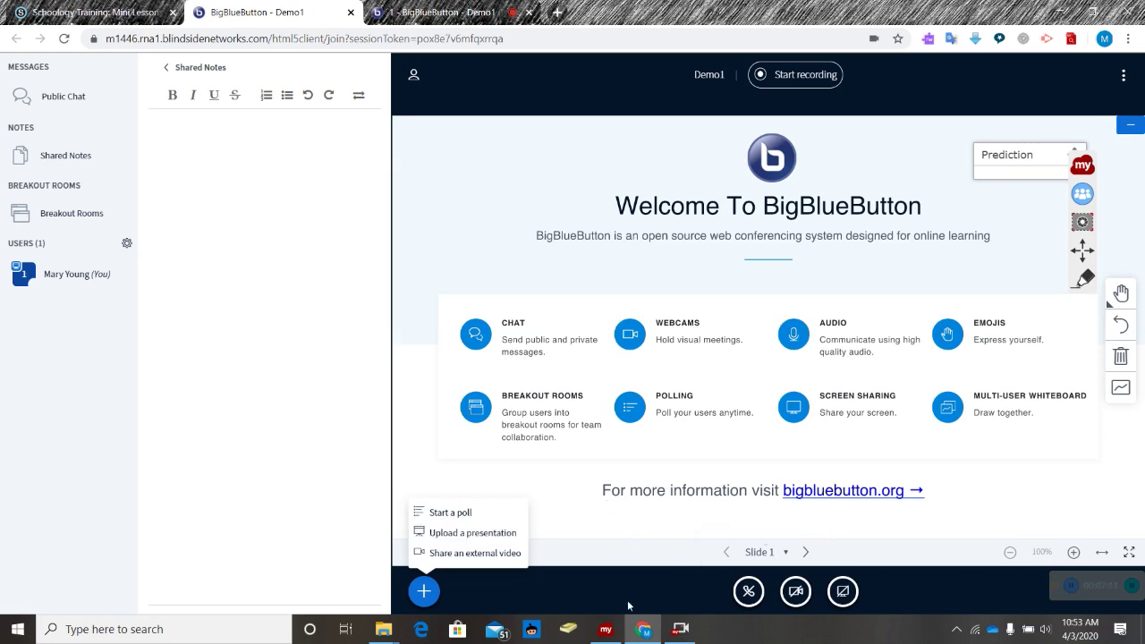
# Toggle the multi-user whiteboard on and off, then move to blank Slide 2.
pyautogui.click(1121, 391)
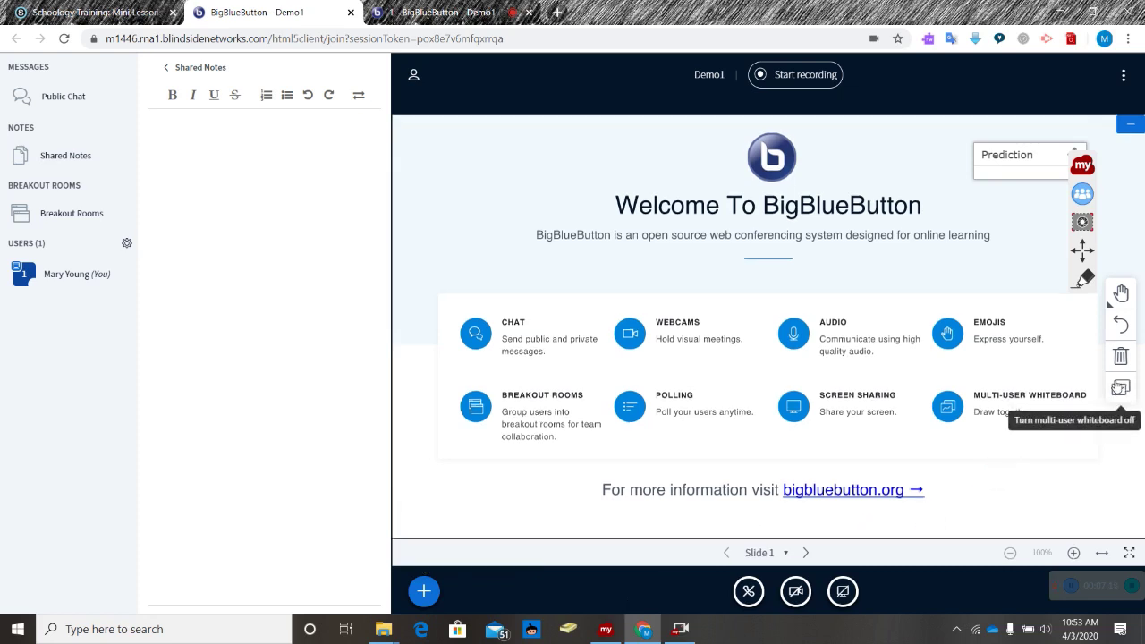
pyautogui.click(1120, 392)
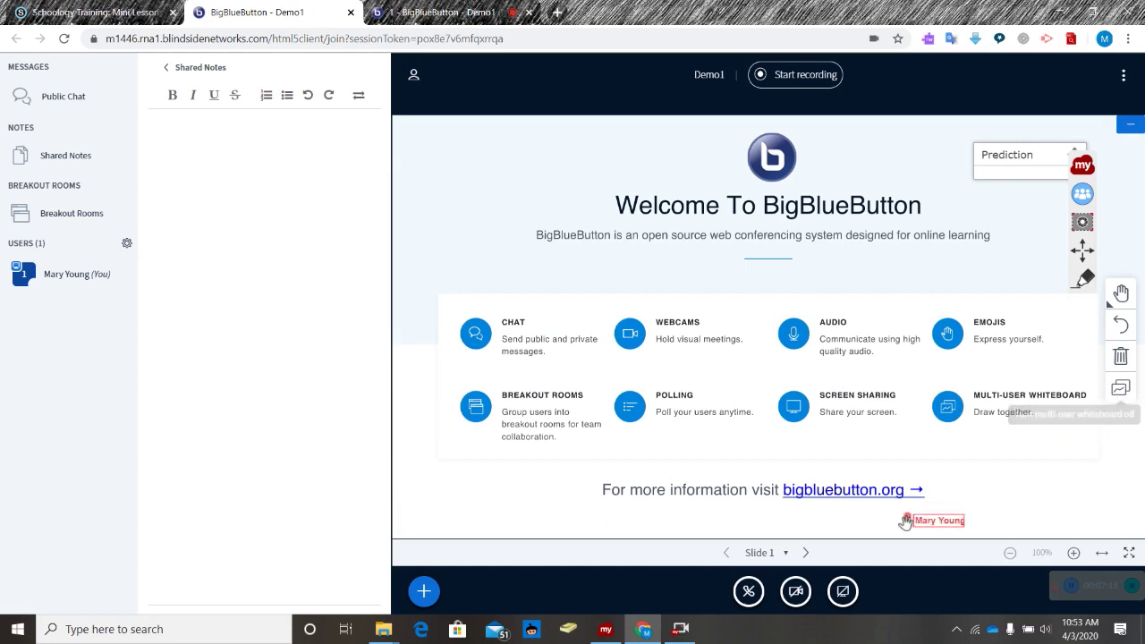
pyautogui.click(786, 554)
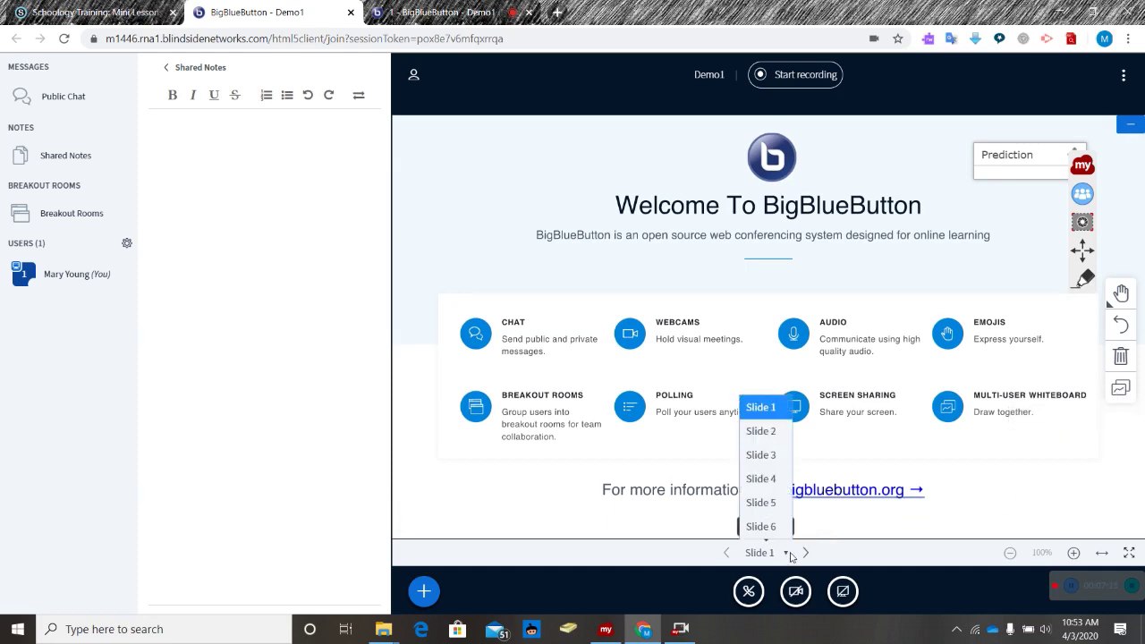
pyautogui.click(766, 432)
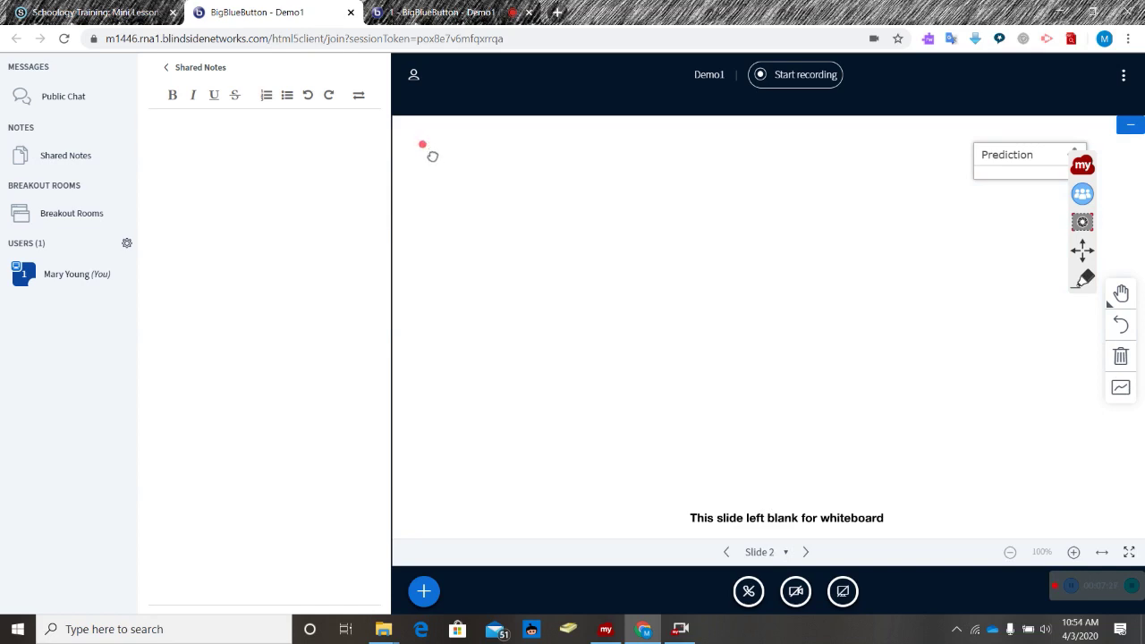
# Pick the whiteboard Text tool and mark a text box near Slide 2's top-left.
pyautogui.click(1122, 295)
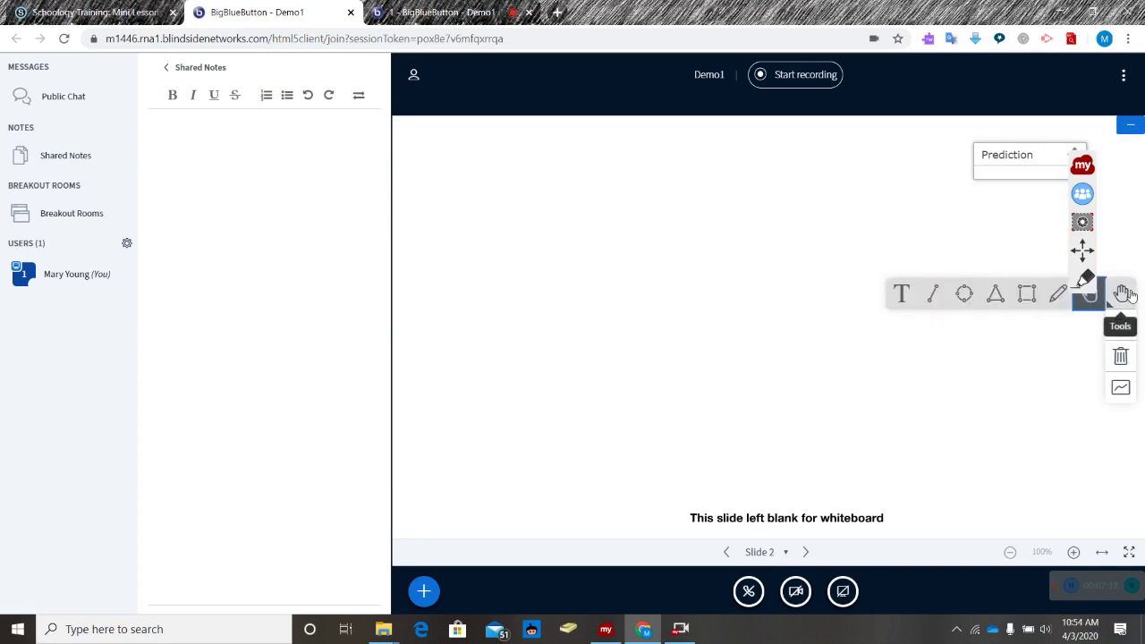
pyautogui.click(903, 298)
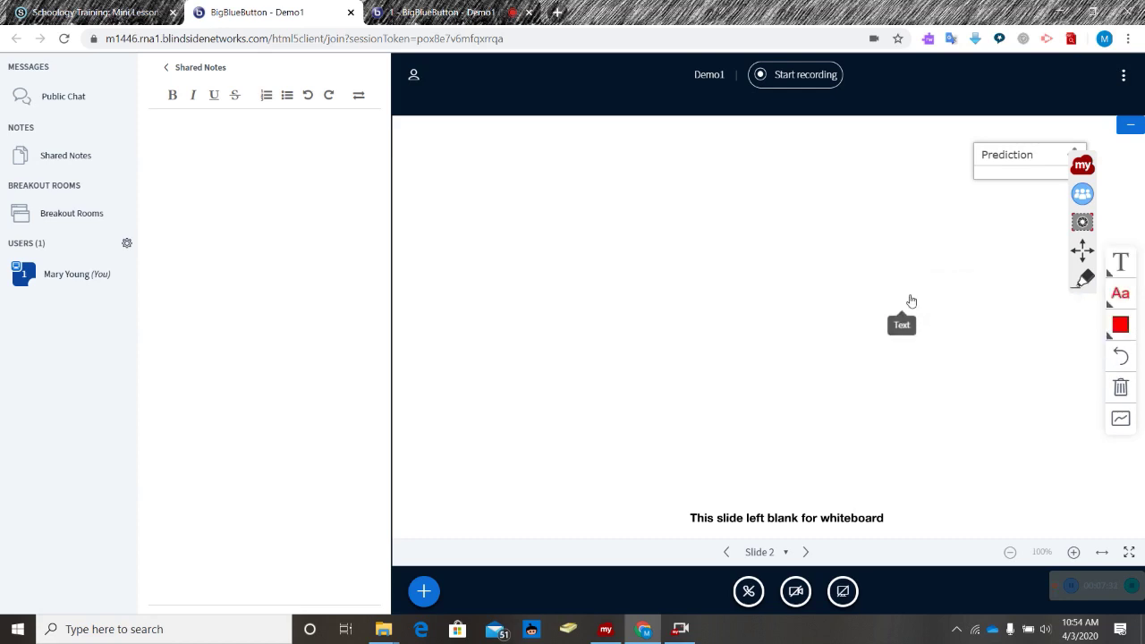
pyautogui.moveTo(430, 130); pyautogui.dragTo(612, 208)
pyautogui.click(453, 154)
pyautogui.moveTo(453, 154); pyautogui.dragTo(639, 209)
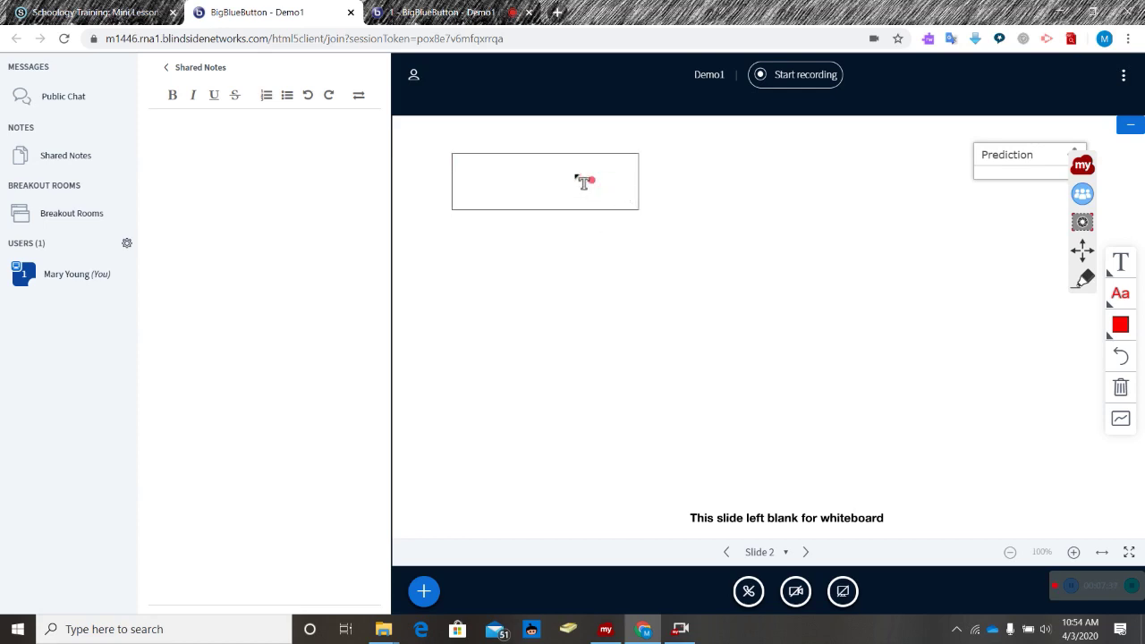
# Type 'Tell me what you have learned while out of school.' and place it on the slide.
pyautogui.write('Prac')
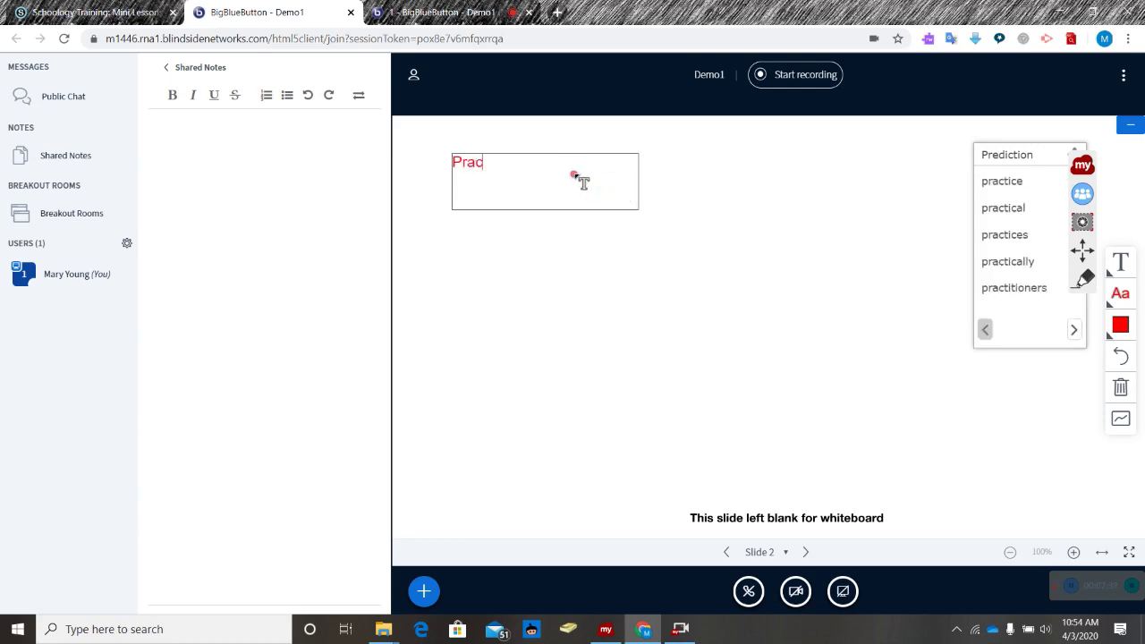
pyautogui.press('BackSpace')
pyautogui.press('BackSpace')
pyautogui.press('BackSpace')
pyautogui.press('BackSpace')
pyautogui.write('Te')
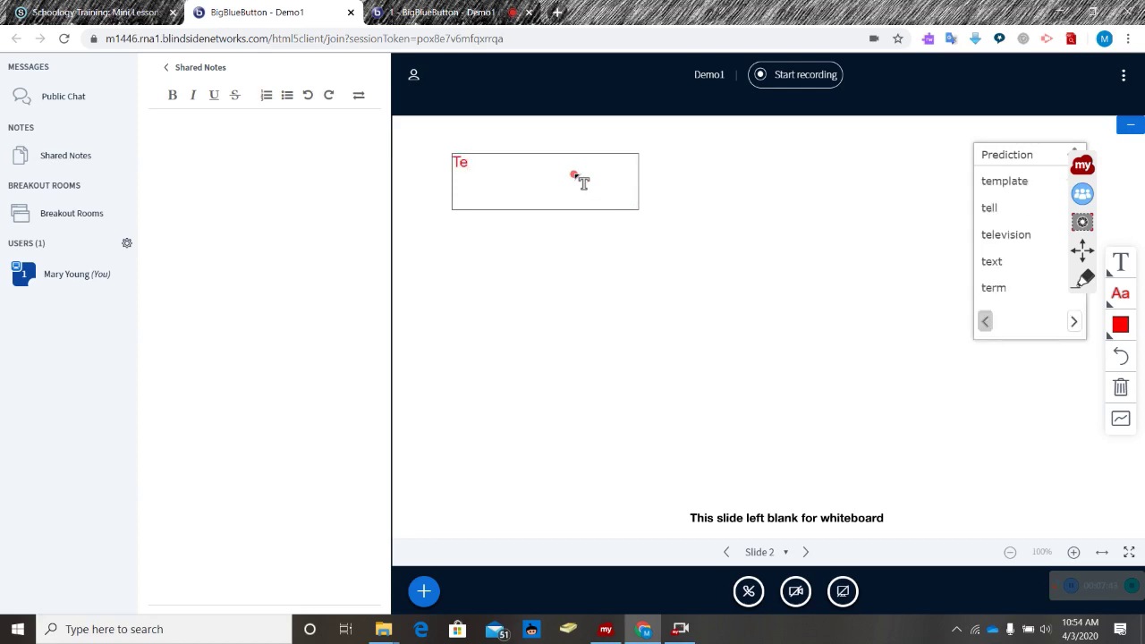
pyautogui.press('BackSpace')
pyautogui.write('ell me ')
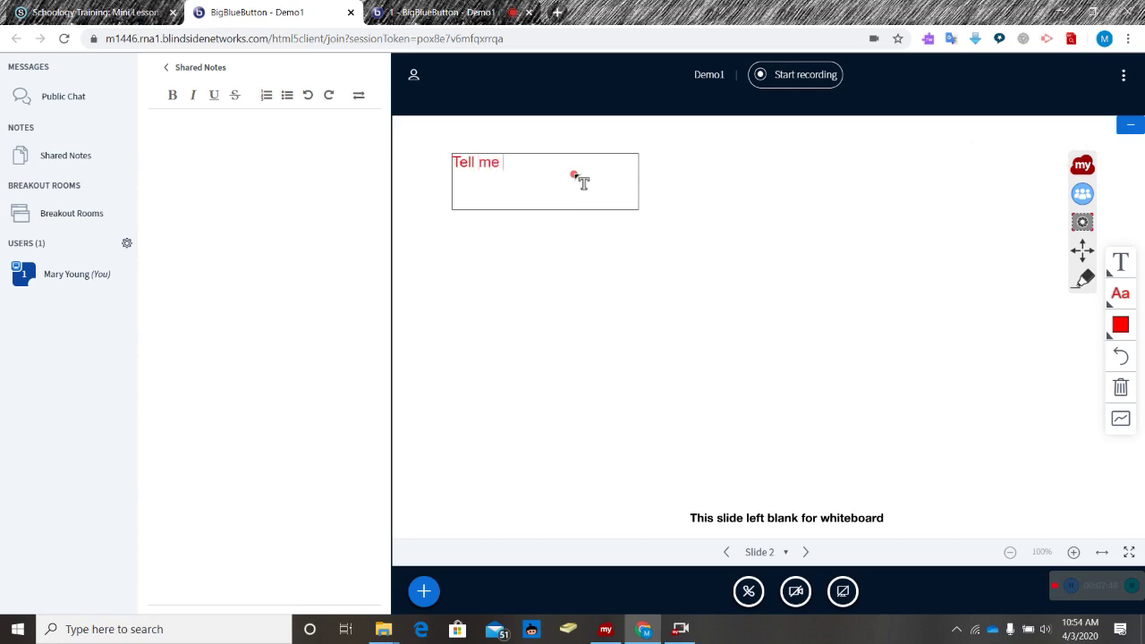
pyautogui.write('what you hav')
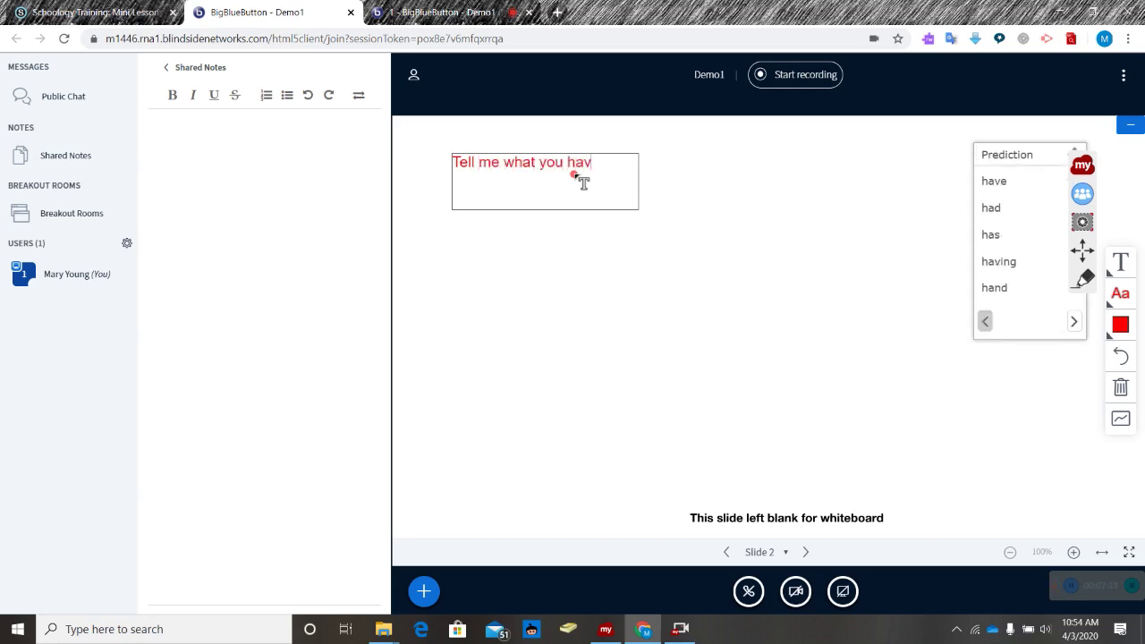
pyautogui.write('e learned ')
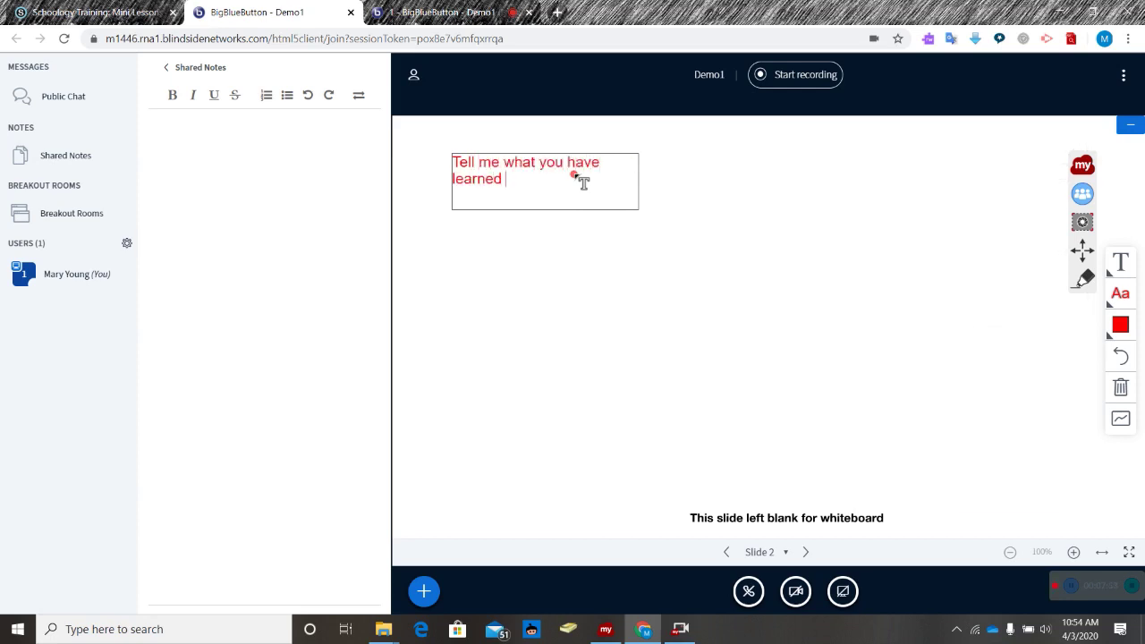
pyautogui.write('wh')
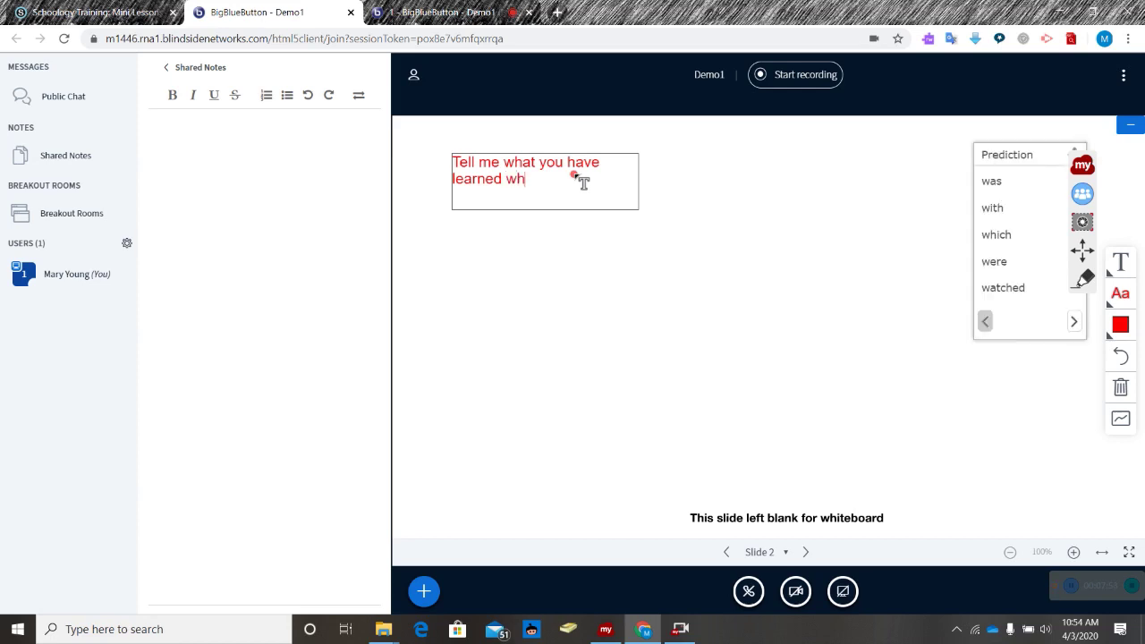
pyautogui.write('ile out of school')
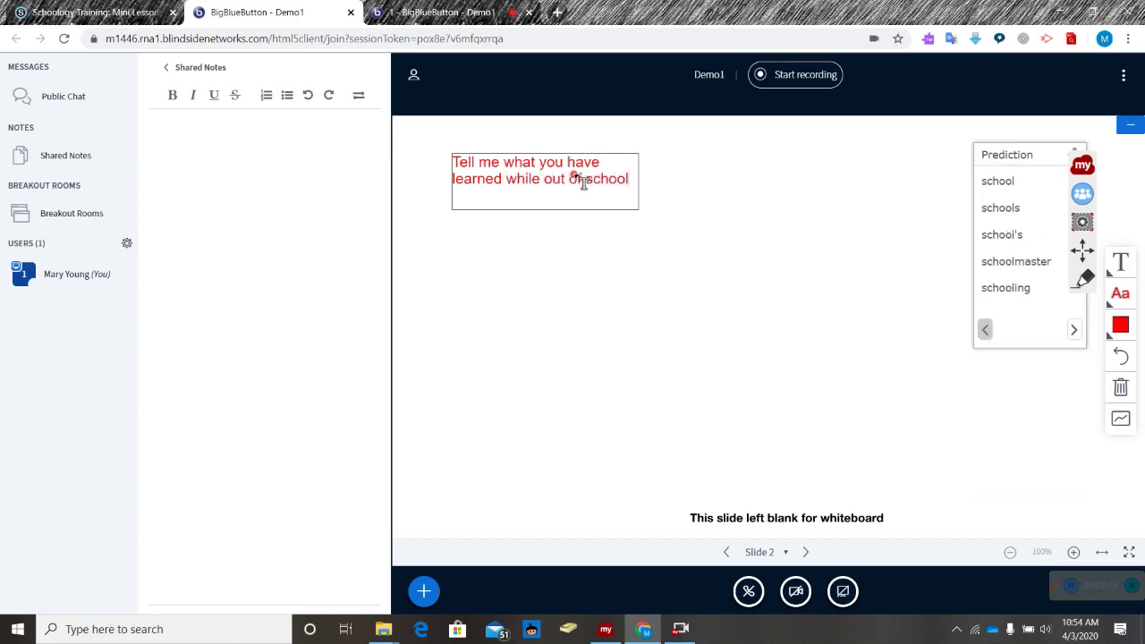
pyautogui.write('?')
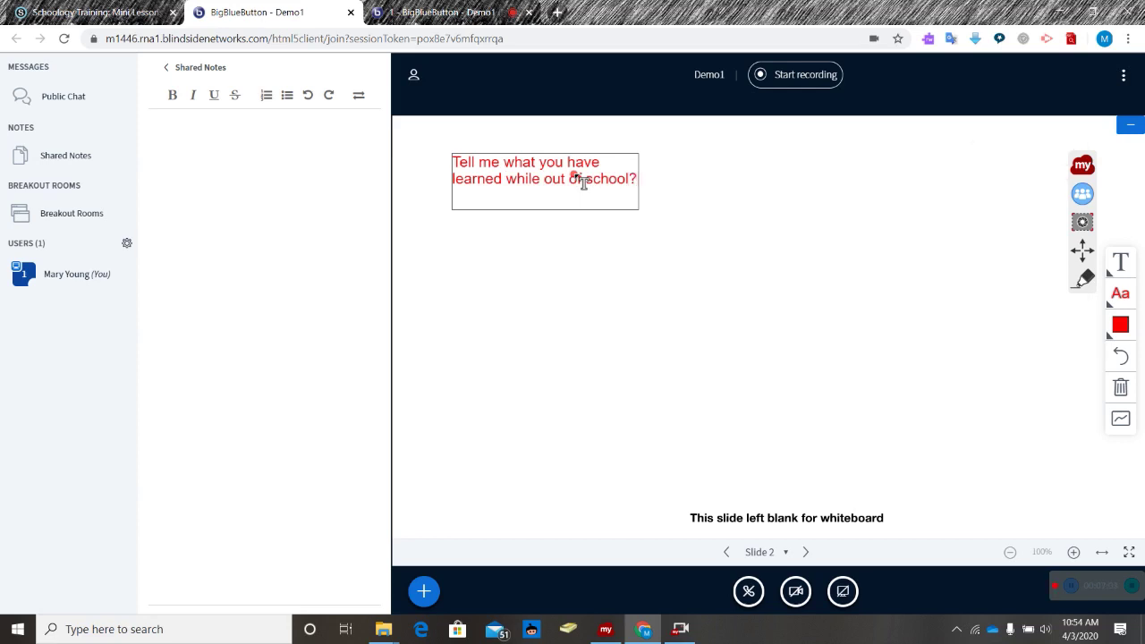
pyautogui.press('BackSpace')
pyautogui.write('.')
pyautogui.click(686, 178)
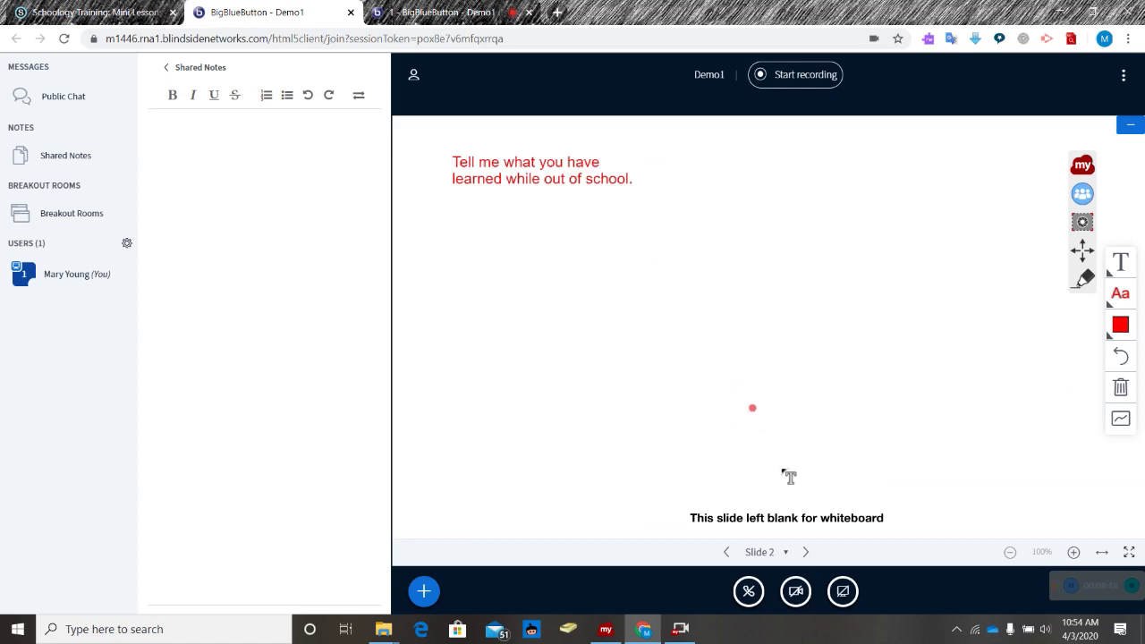
# Start recording the Demo1 session and confirm with Yes.
pyautogui.rightClick(786, 557)
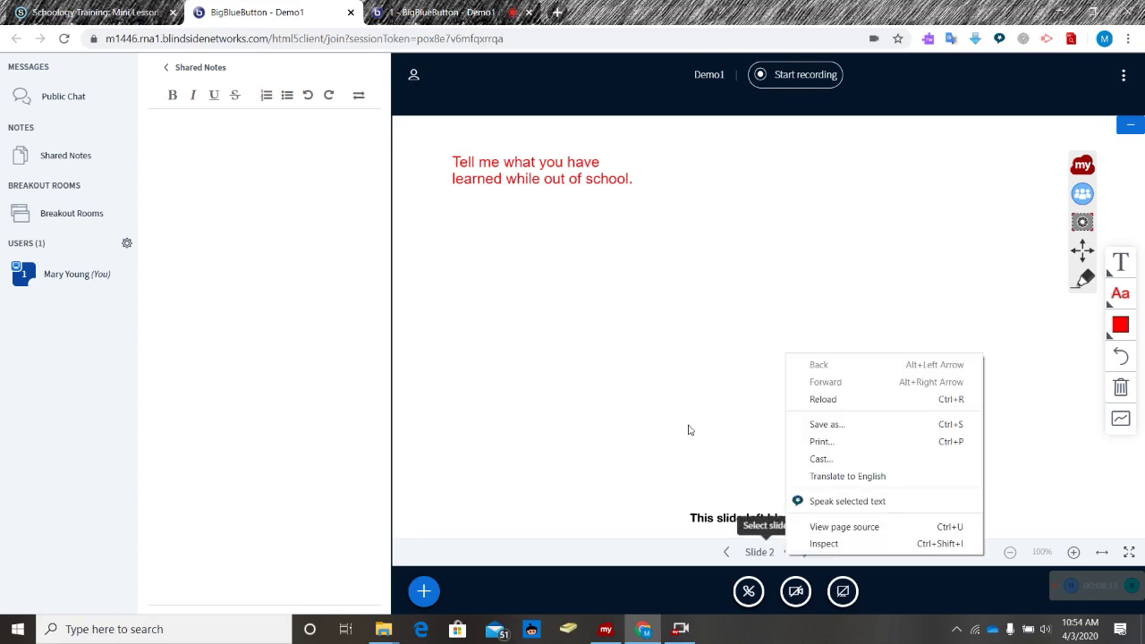
pyautogui.click(760, 76)
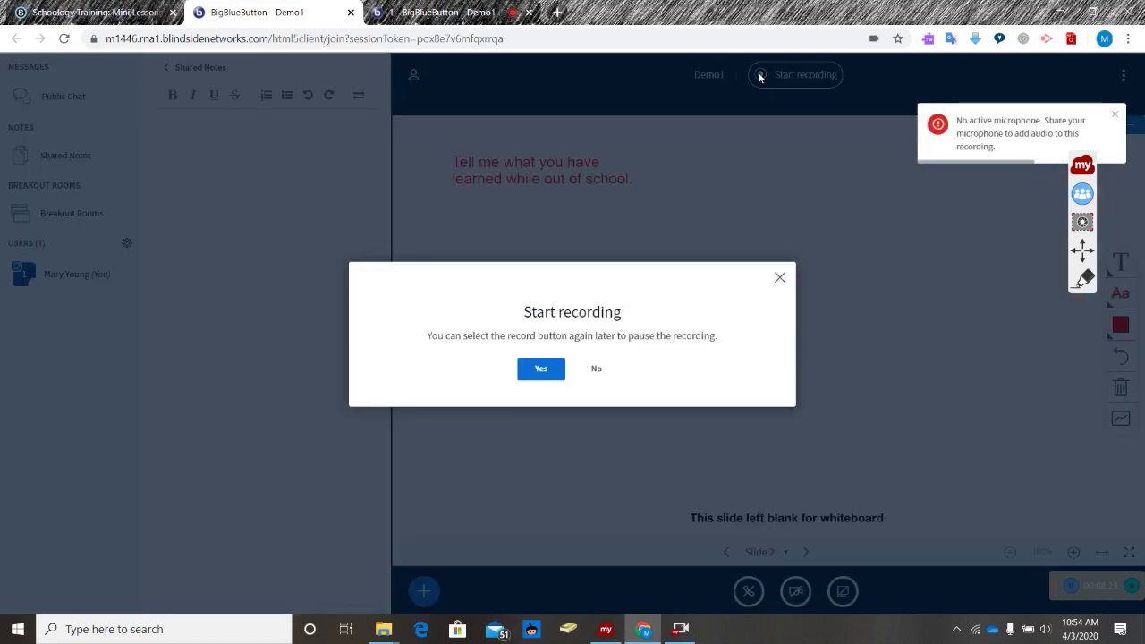
pyautogui.click(539, 368)
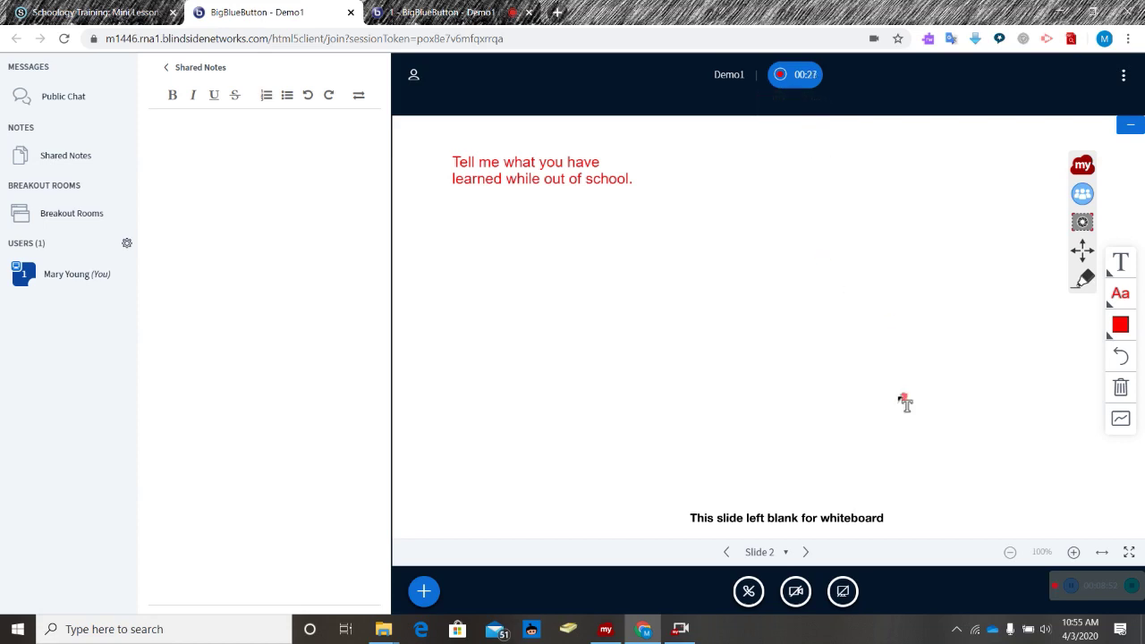
# Join the meeting audio with the microphone, skipping the echo test.
pyautogui.click(748, 592)
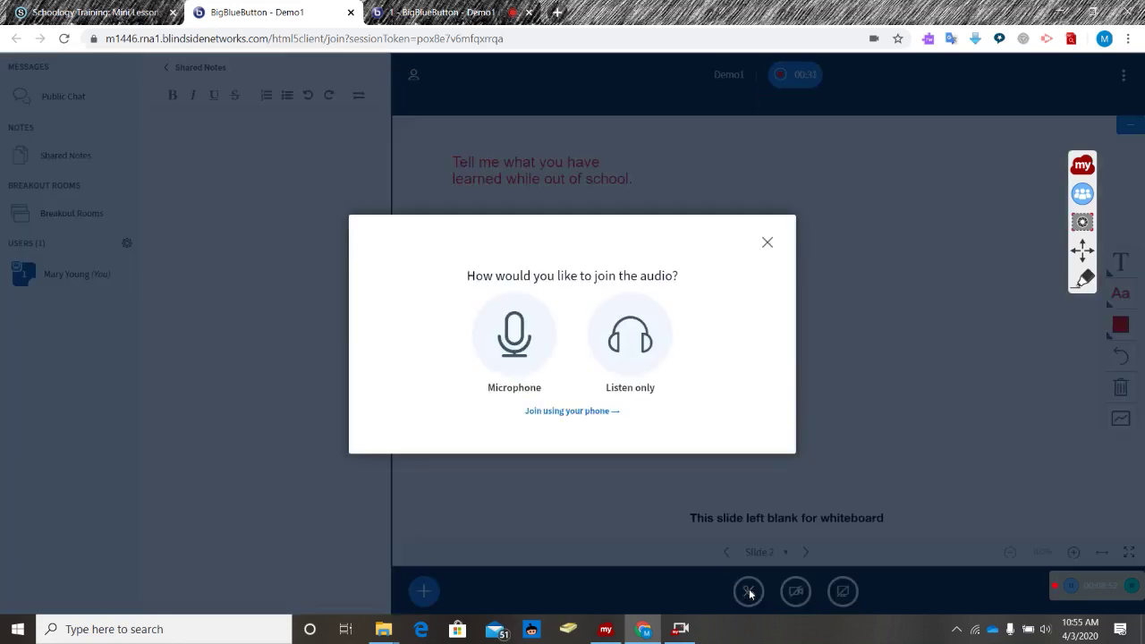
pyautogui.click(522, 362)
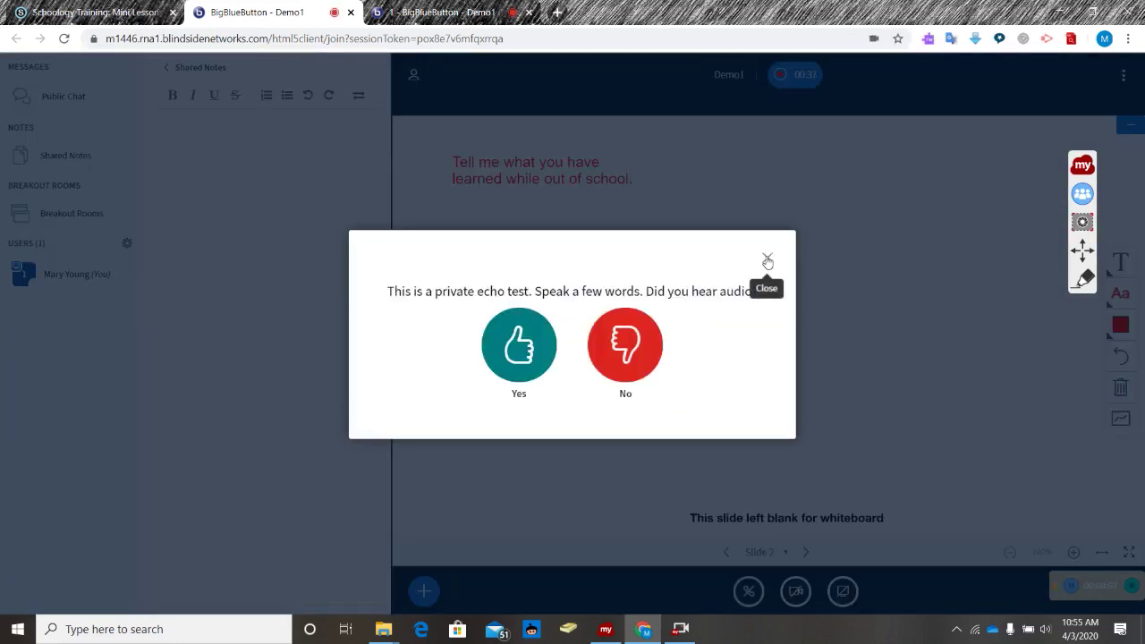
pyautogui.click(767, 257)
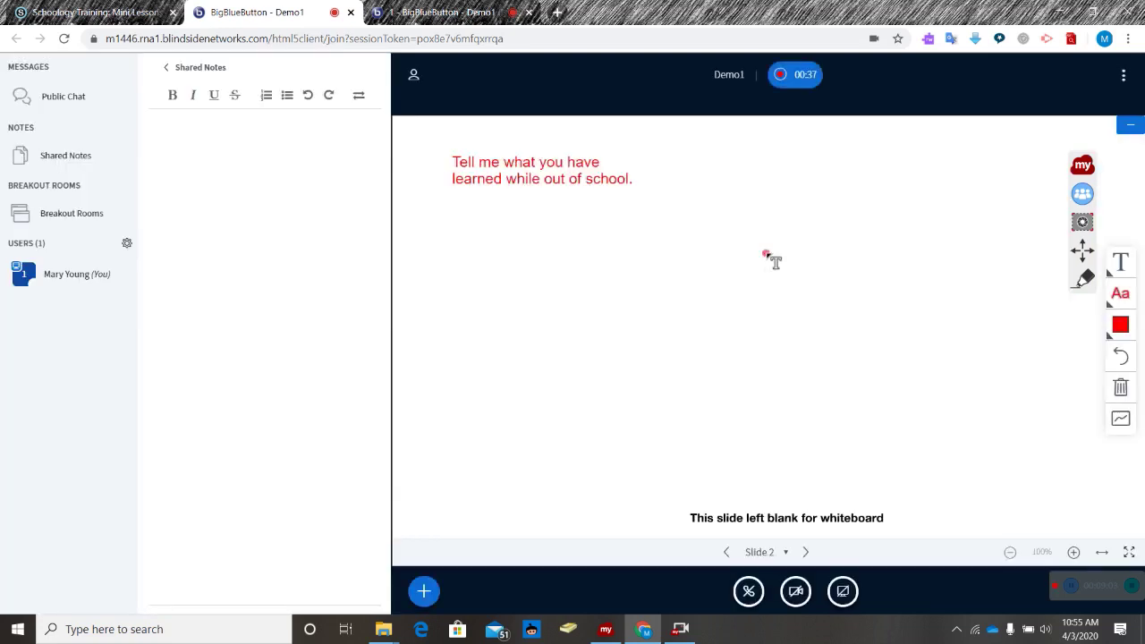
# Allow camera access and start sharing the host's webcam at low quality.
pyautogui.click(794, 594)
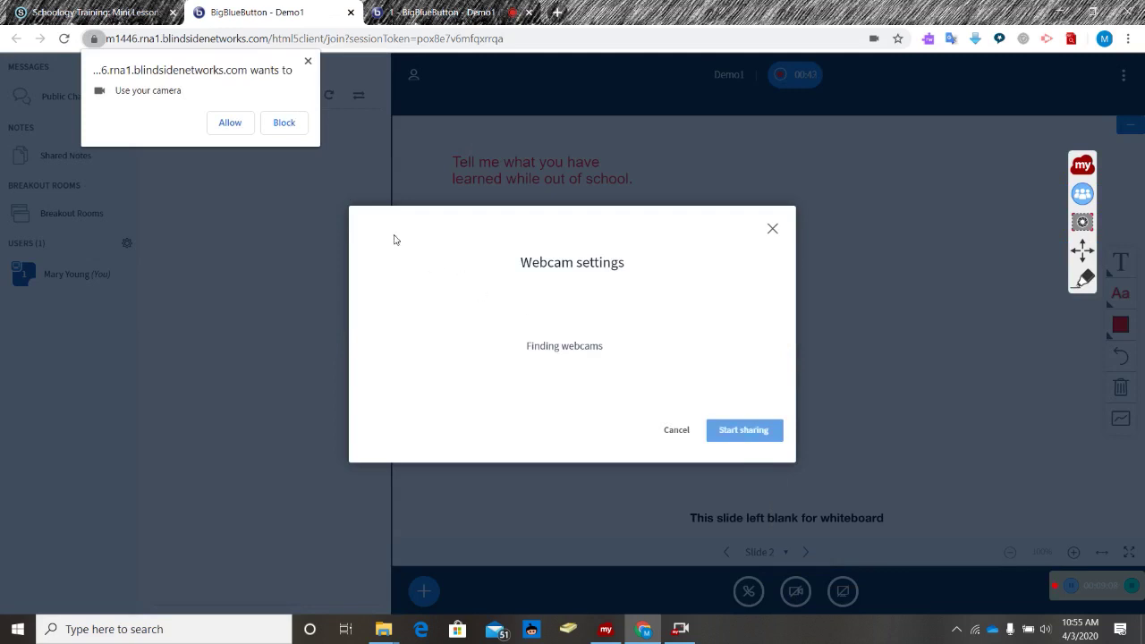
pyautogui.click(232, 124)
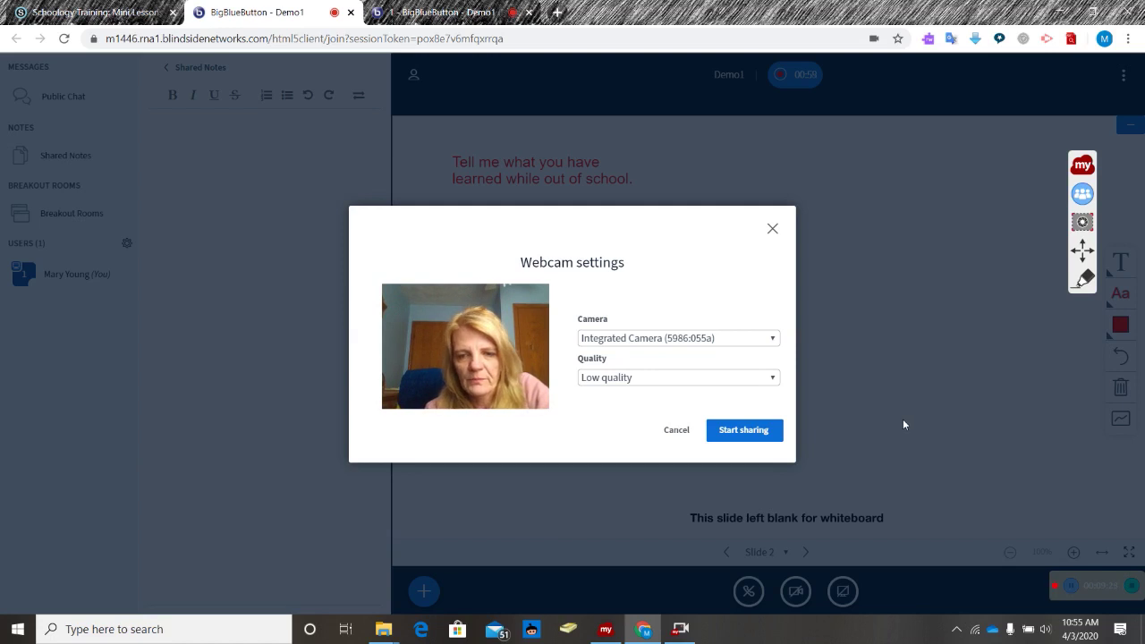
pyautogui.click(757, 433)
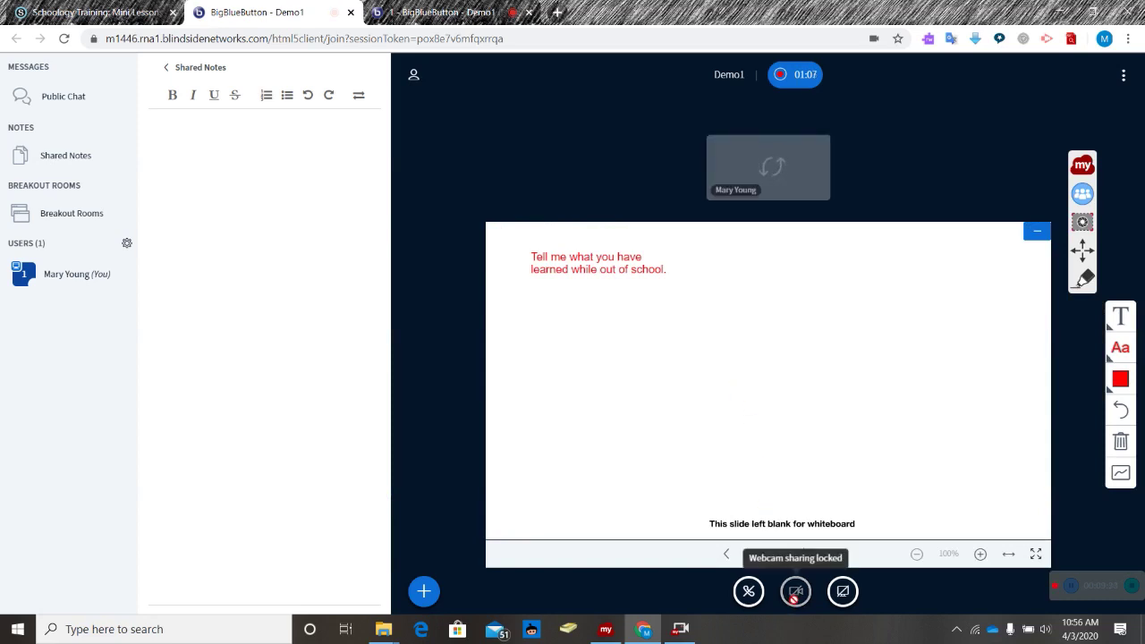
pyautogui.click(793, 597)
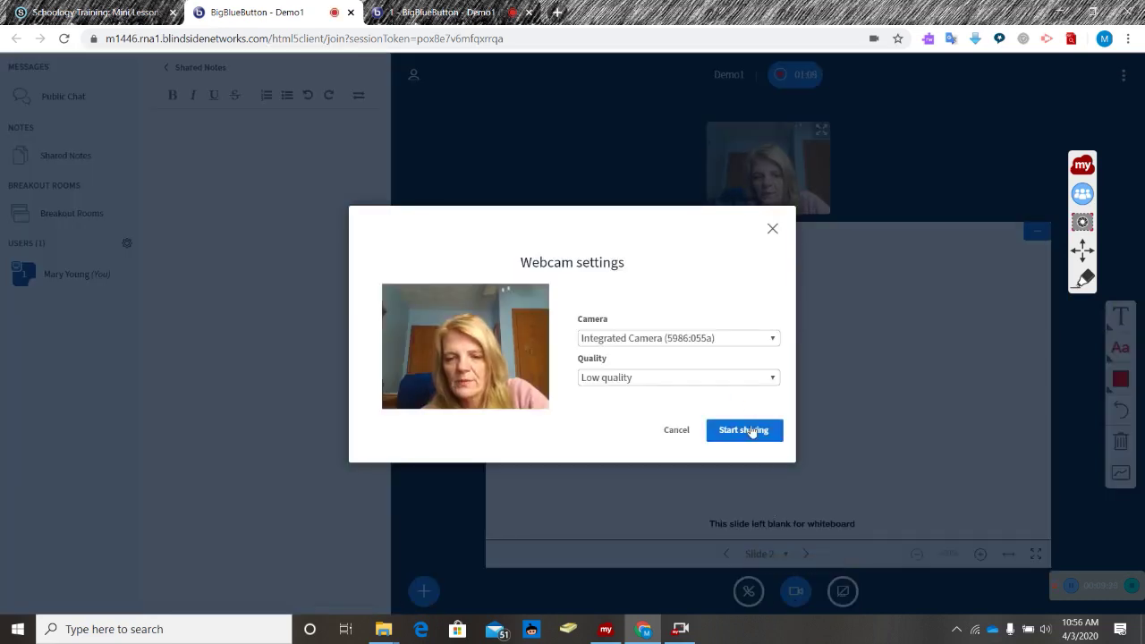
pyautogui.click(773, 227)
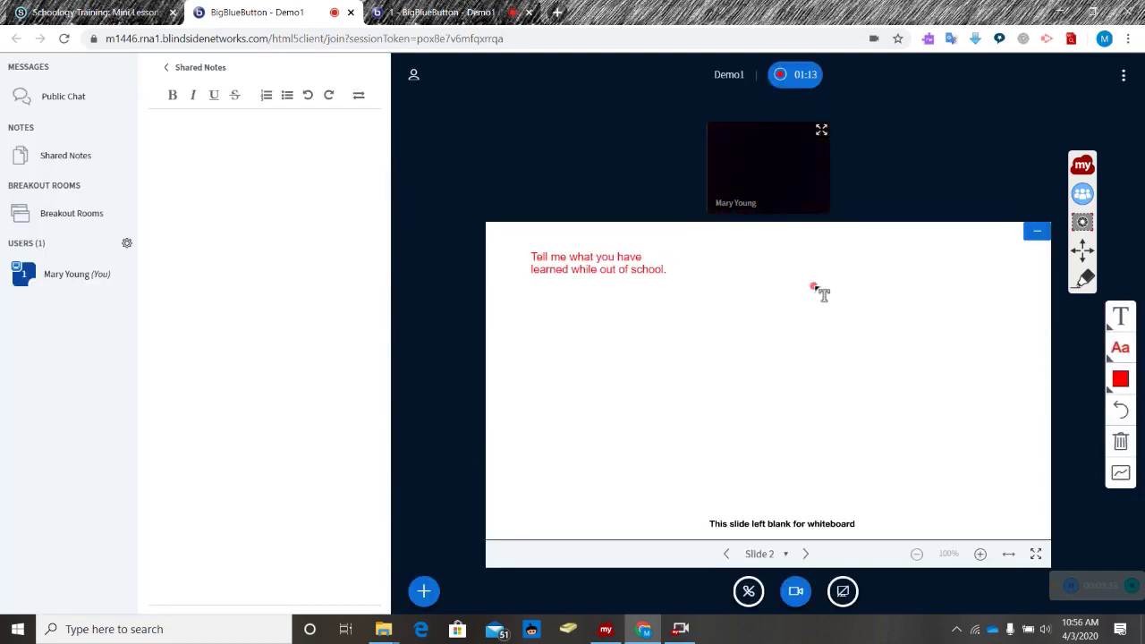
# Stop the webcam, then cancel a screen-share attempt in Chrome's picker.
pyautogui.click(800, 598)
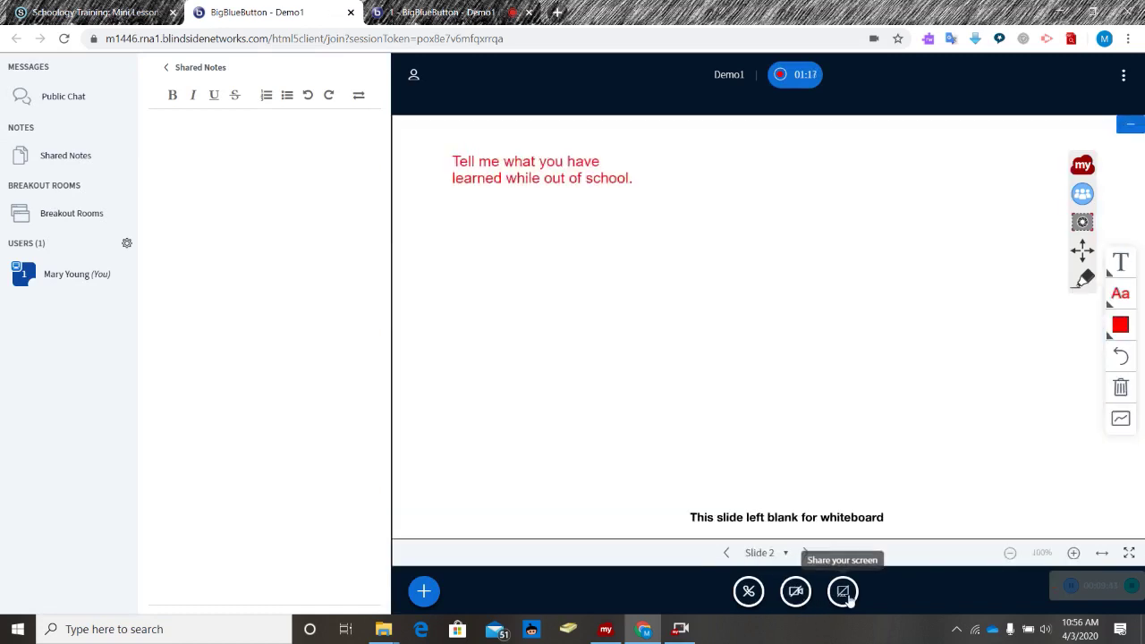
pyautogui.click(844, 598)
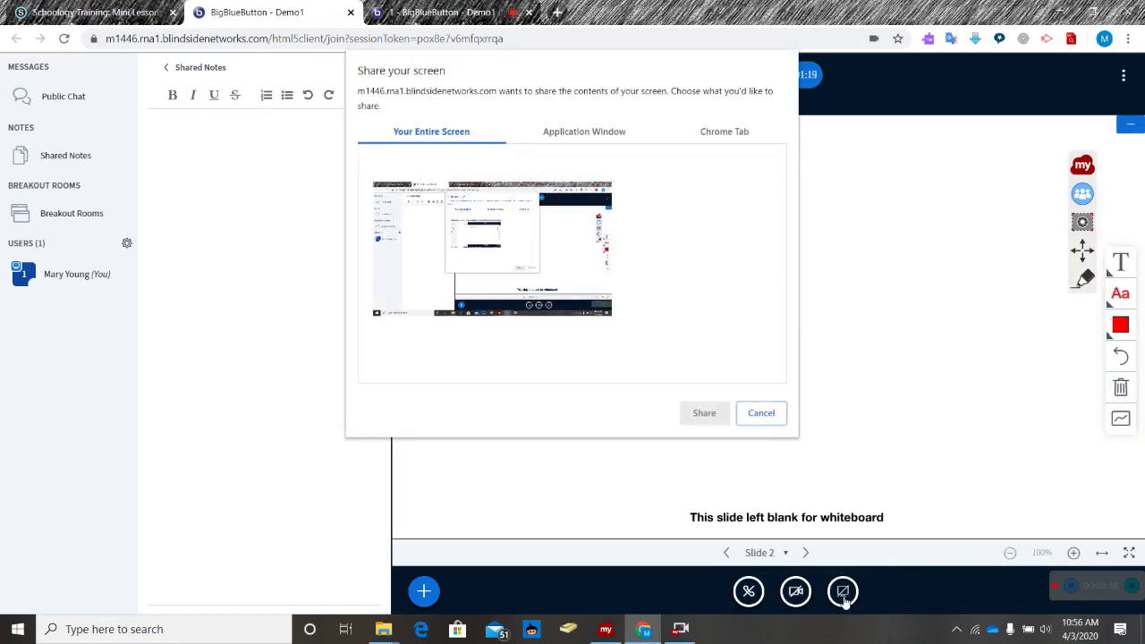
pyautogui.click(761, 413)
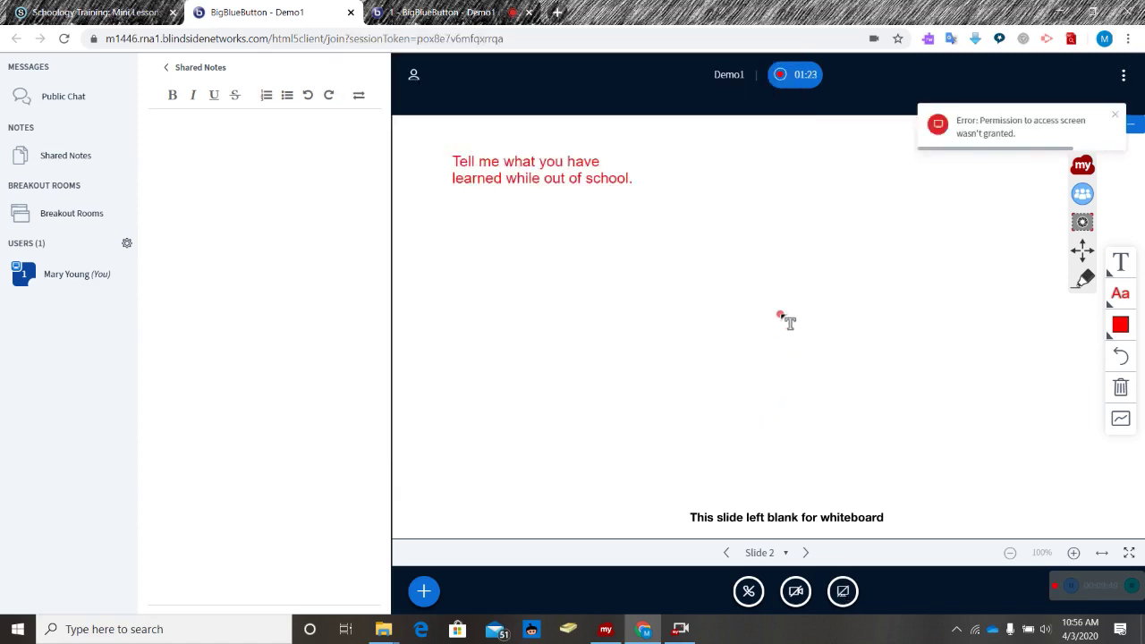